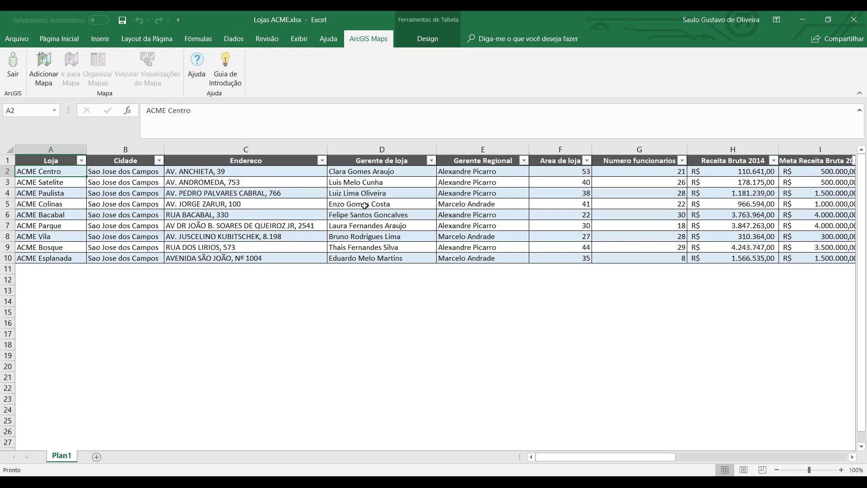
# Step: Add a new ArcGIS map to the ACME stores workbook
pyautogui.click(620, 457)
pyautogui.moveTo(619, 457); pyautogui.dragTo(597, 435)
pyautogui.click(44, 64)
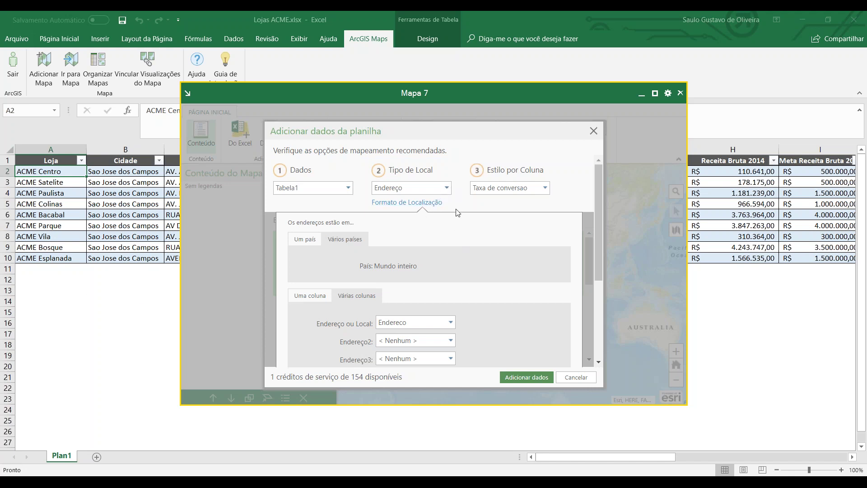
# Step: Style the Tabela1 data by the Lucro % column in the spreadsheet mapping options
pyautogui.click(543, 189)
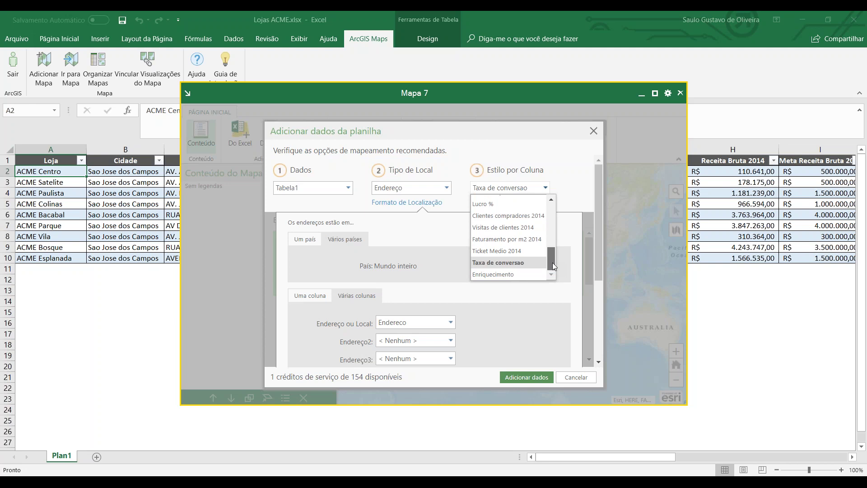
pyautogui.moveTo(552, 261); pyautogui.dragTo(554, 253)
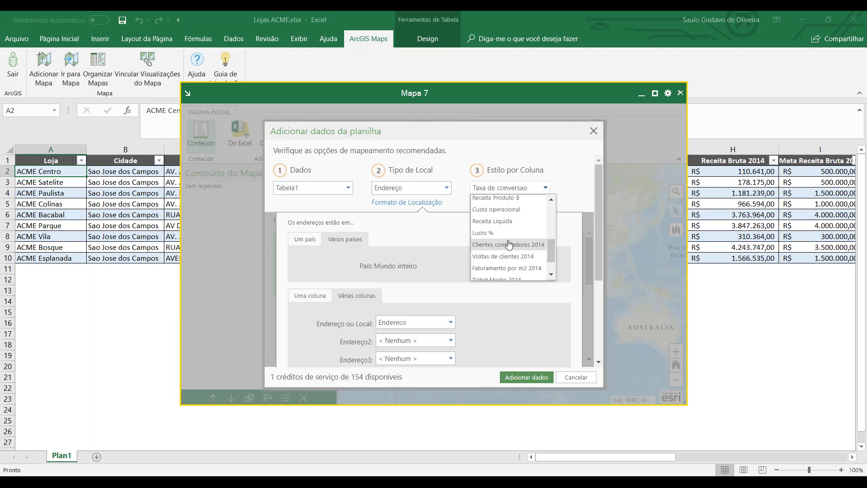
pyautogui.click(509, 233)
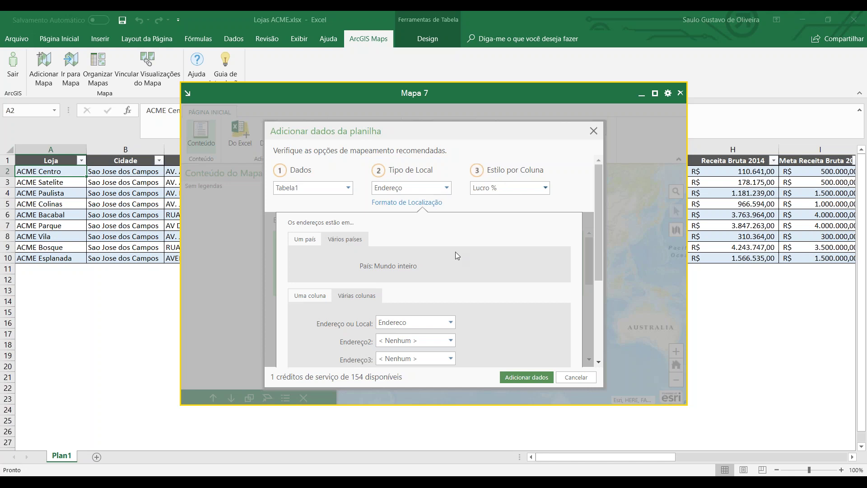
# Step: Set the address location format to a single country, Brasil
pyautogui.click(305, 240)
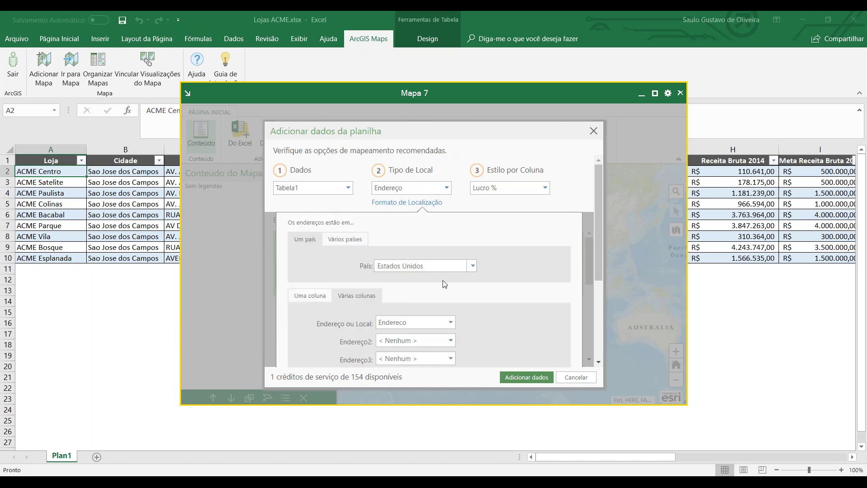
pyautogui.doubleClick(454, 267)
pyautogui.hotkey('ctrl', 'a')
pyautogui.write('Brasil')
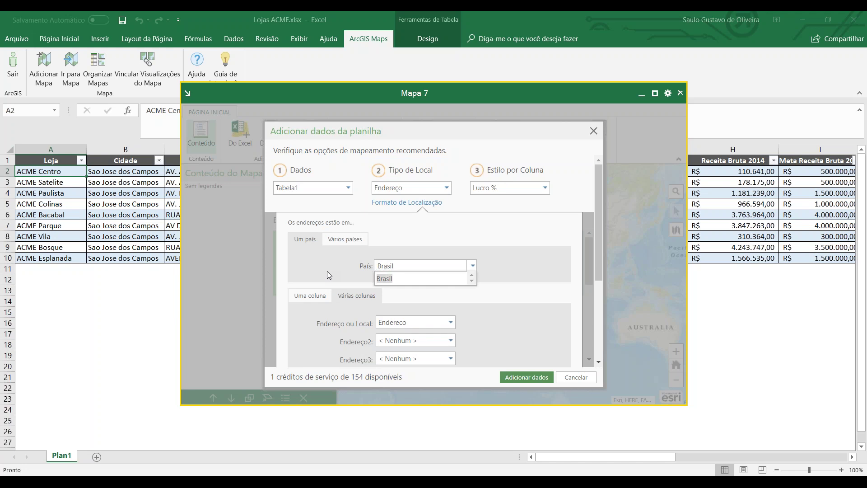
pyautogui.click(387, 279)
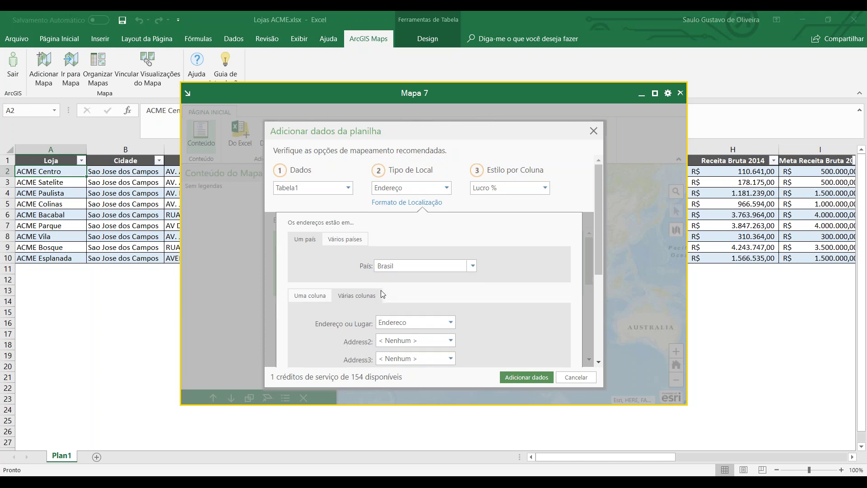
# Step: Check the address column mapping and add the Tabela1 data to the map, confirming the options
pyautogui.moveTo(600, 240); pyautogui.dragTo(590, 298)
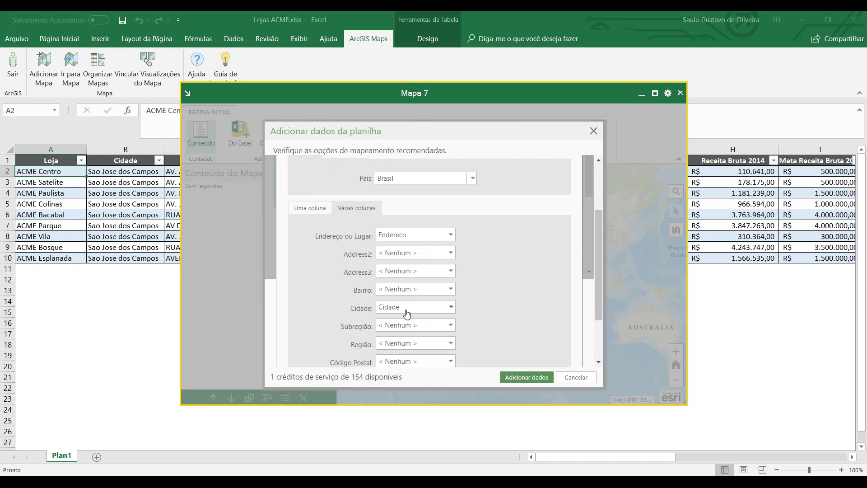
pyautogui.moveTo(598, 240); pyautogui.dragTo(598, 263)
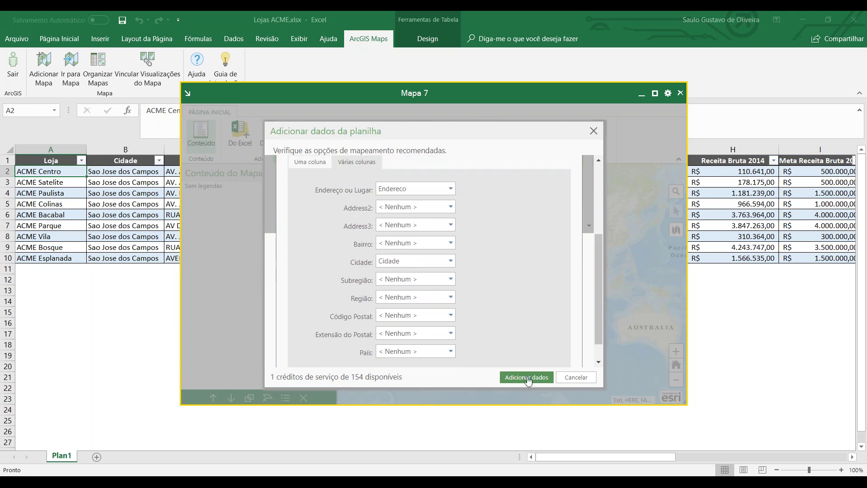
pyautogui.click(527, 377)
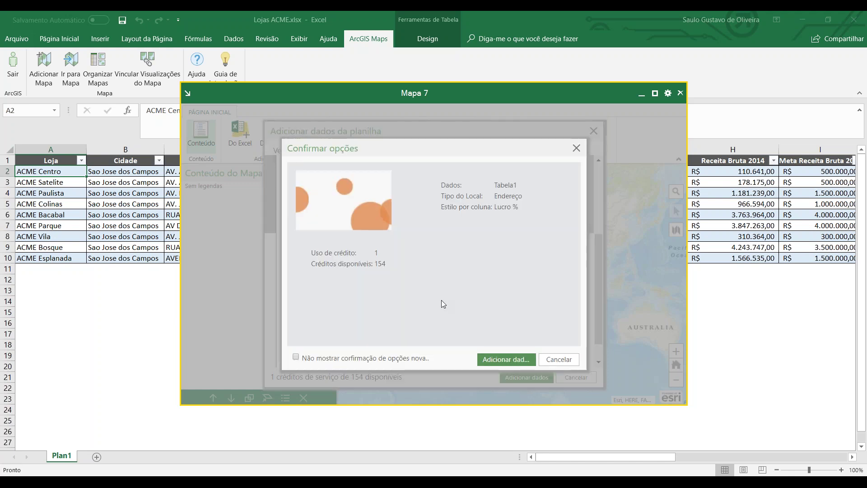
pyautogui.click(502, 359)
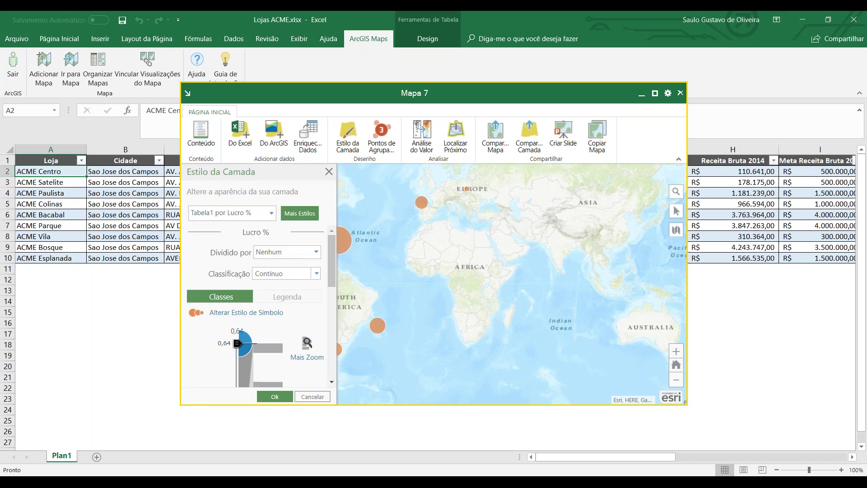
# Step: Enlarge the map window around the São José dos Campos stores and change the basemap to Ruas
pyautogui.moveTo(407, 267); pyautogui.dragTo(534, 267)
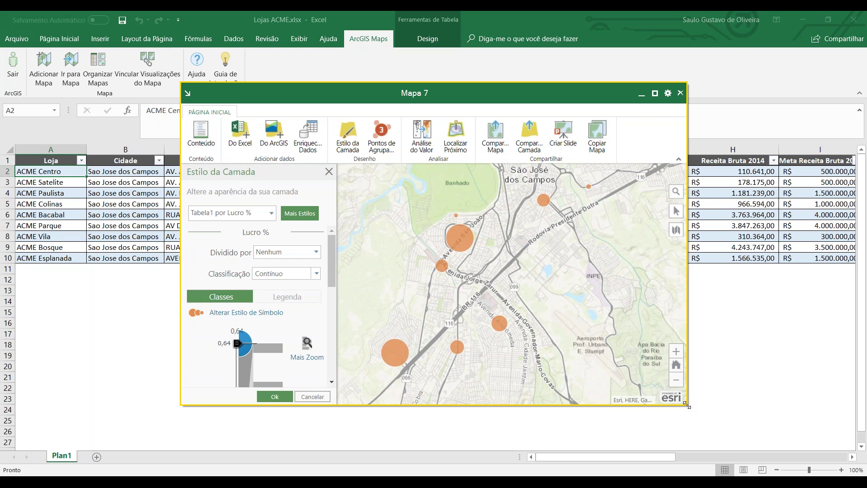
pyautogui.moveTo(693, 407); pyautogui.dragTo(742, 421)
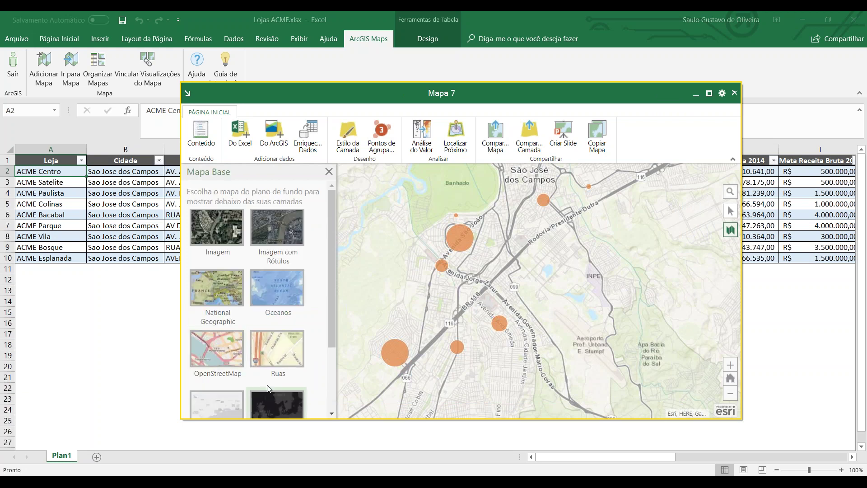
pyautogui.click(290, 349)
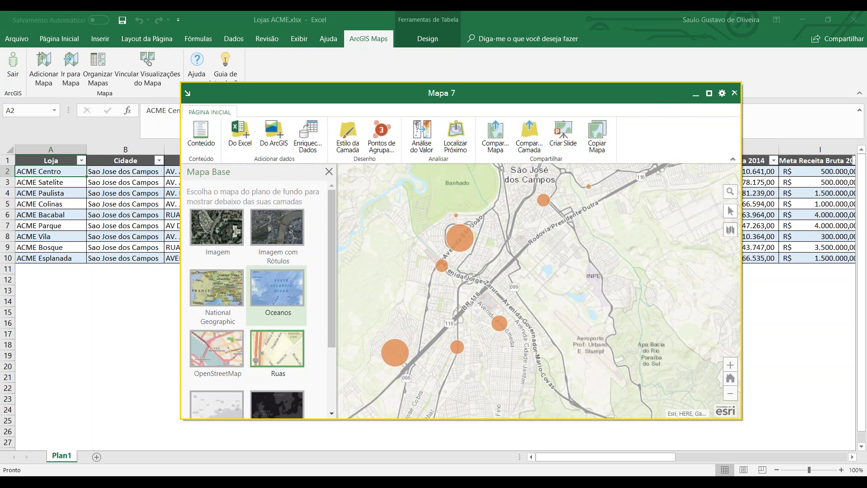
pyautogui.click(328, 171)
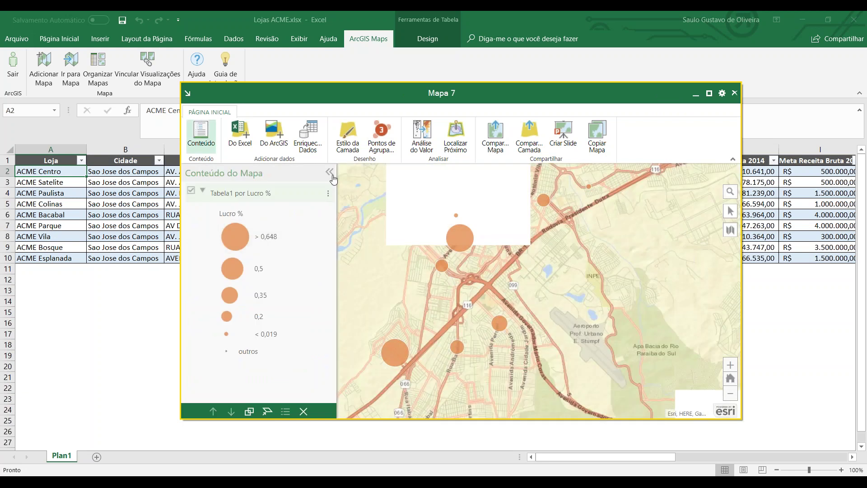
# Step: Examine the basemap choices and the drawing styles available for the Tabela1 por Lucro % layer
pyautogui.click(329, 172)
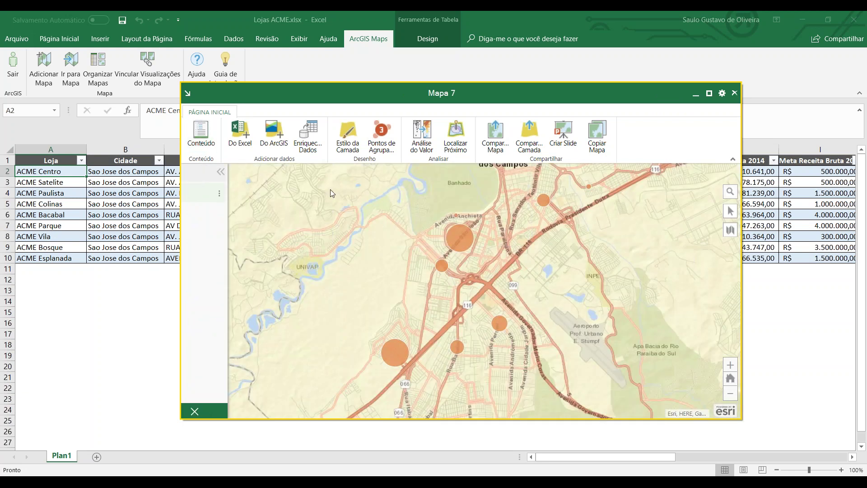
pyautogui.click(188, 181)
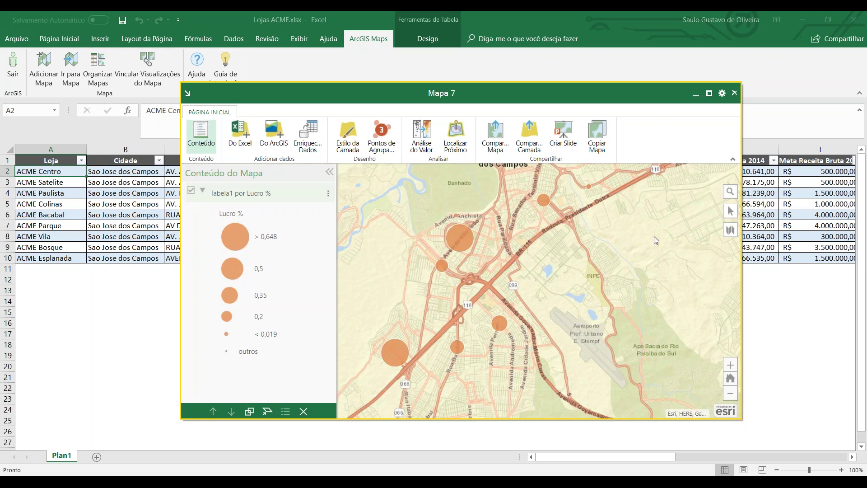
pyautogui.click(728, 232)
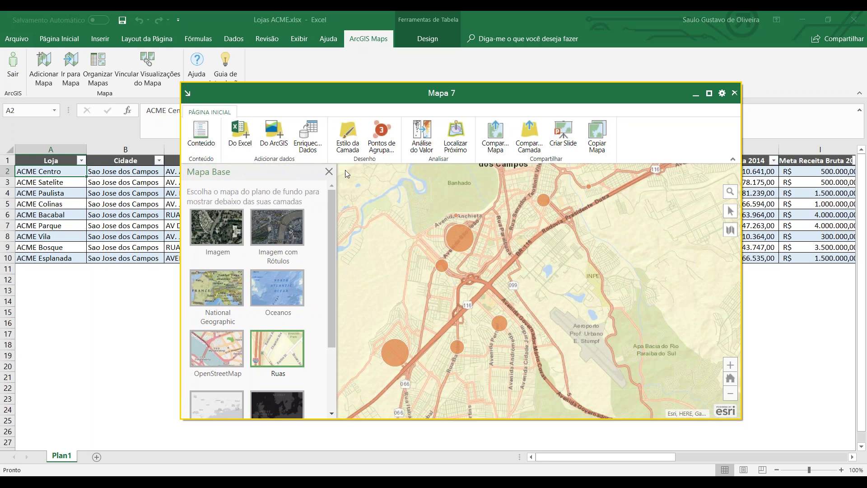
pyautogui.click(329, 172)
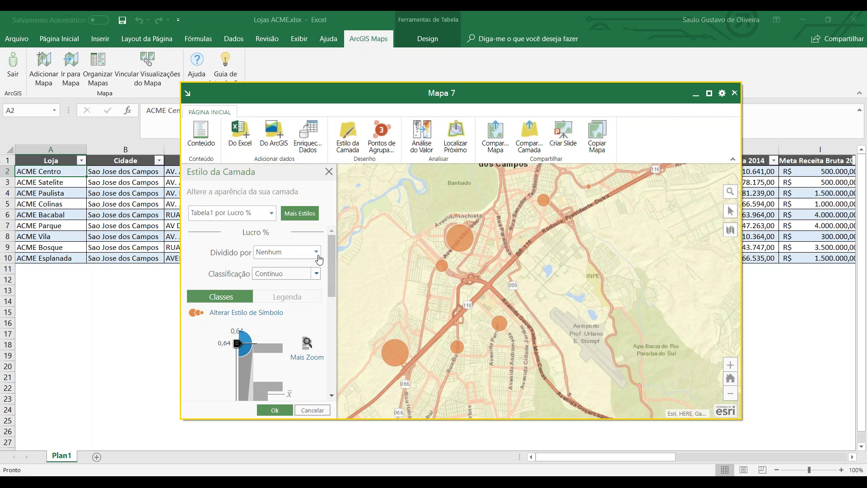
pyautogui.click(313, 218)
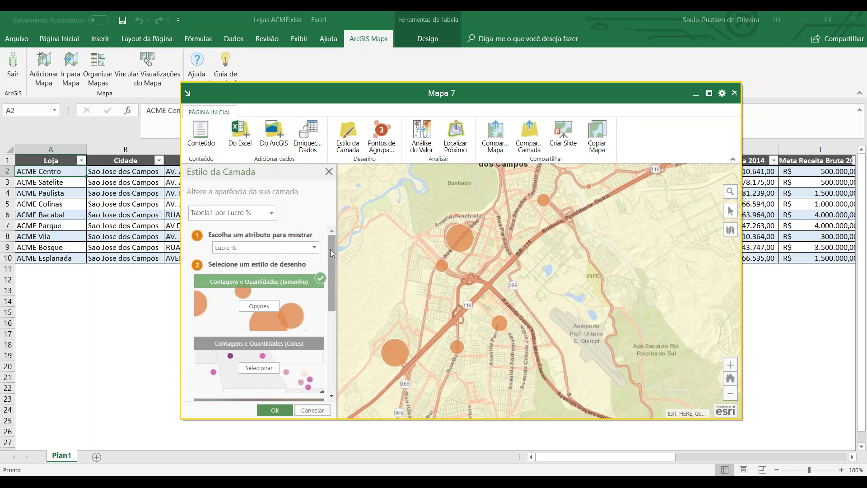
pyautogui.moveTo(331, 250); pyautogui.dragTo(328, 321)
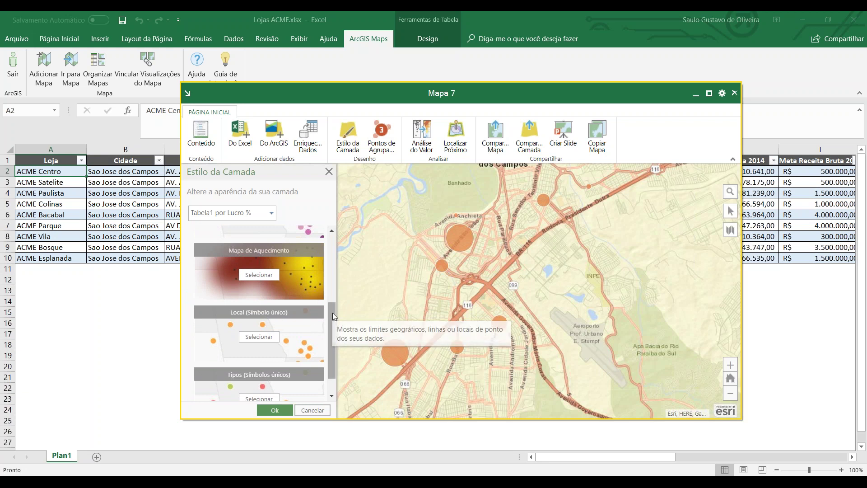
pyautogui.scroll(-1, 331, 321)
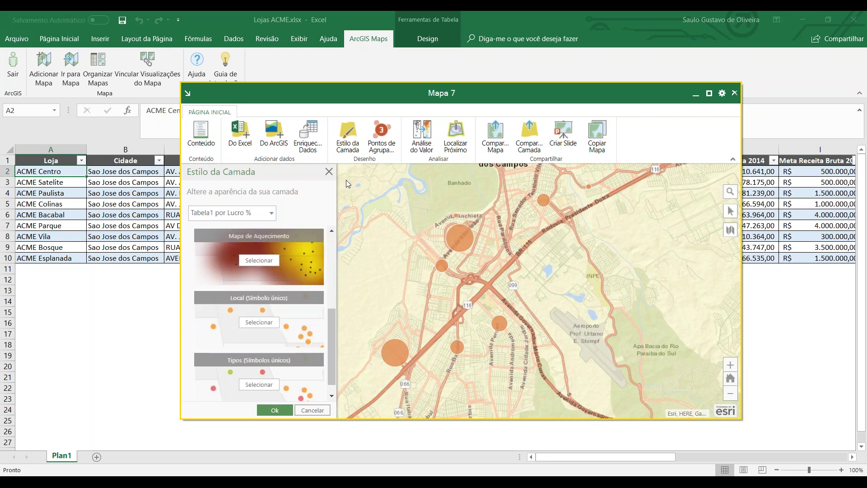
pyautogui.click(330, 172)
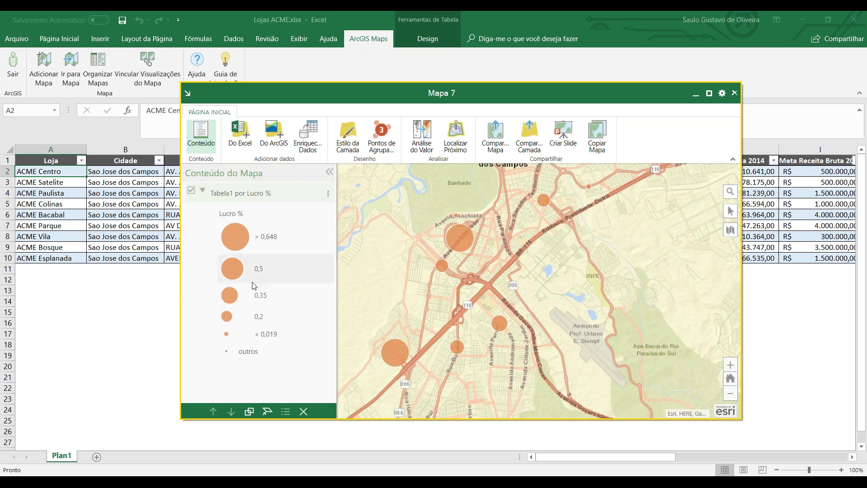
# Step: Search the ArcGIS data for "brasil" and add the Brazil Purchasing Power per Capita layer to the map
pyautogui.click(280, 145)
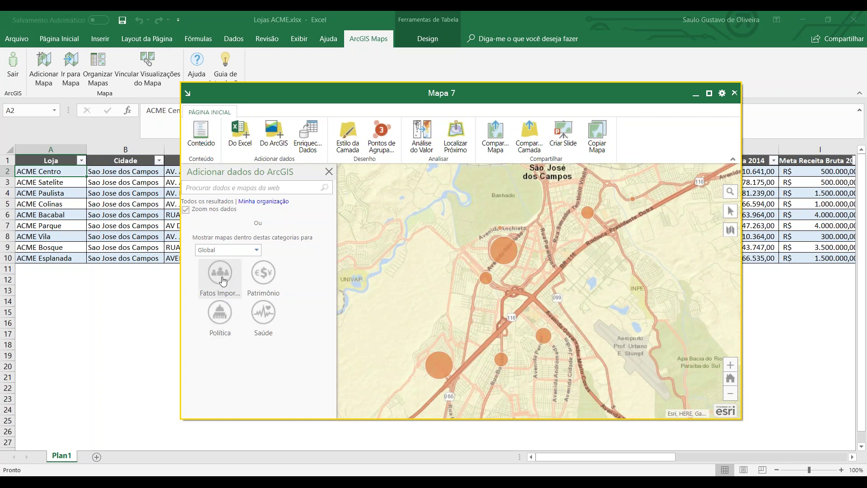
pyautogui.click(222, 279)
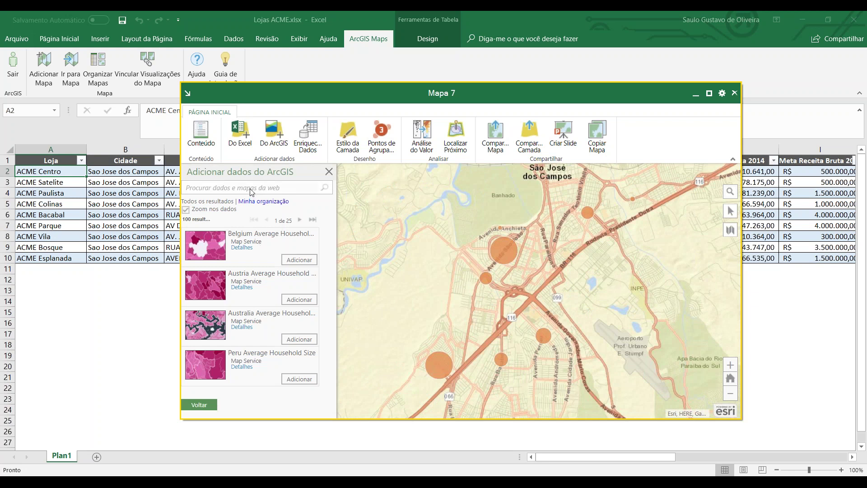
pyautogui.click(252, 191)
pyautogui.write('brasil')
pyautogui.press('Return')
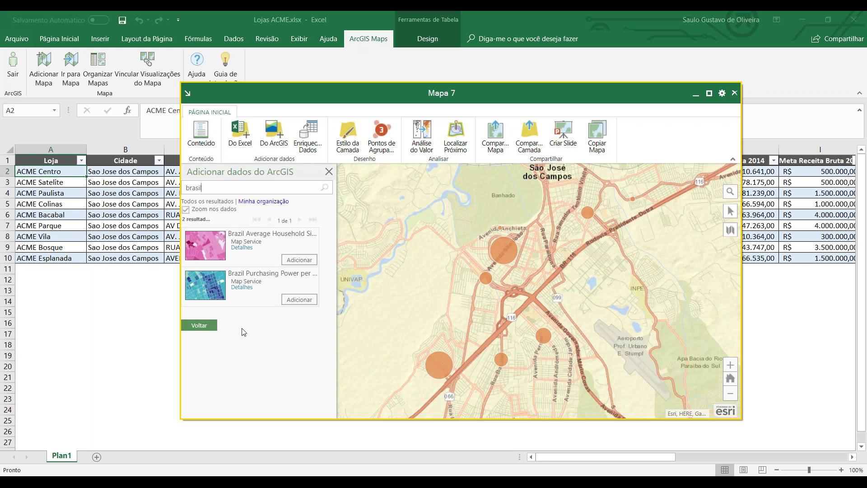
pyautogui.click(300, 299)
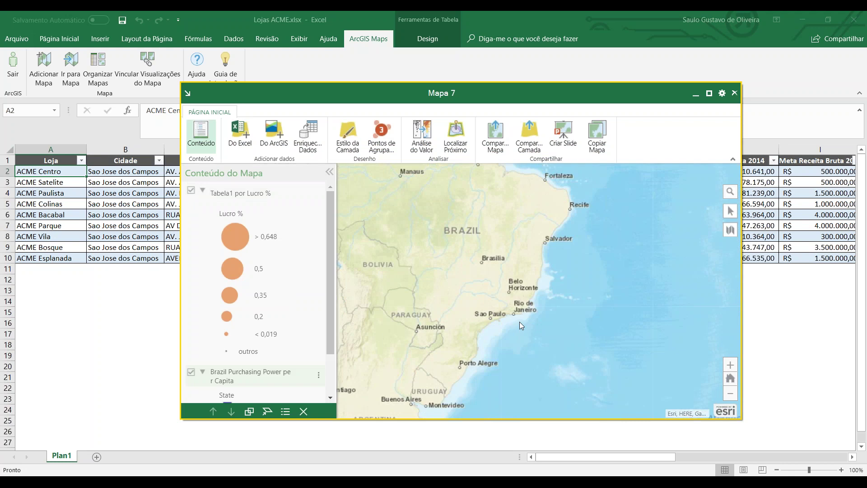
# Step: Examine the stores in São José dos Campos against the purchasing power sectors and the layer's legend
pyautogui.scroll(5, 519, 321)
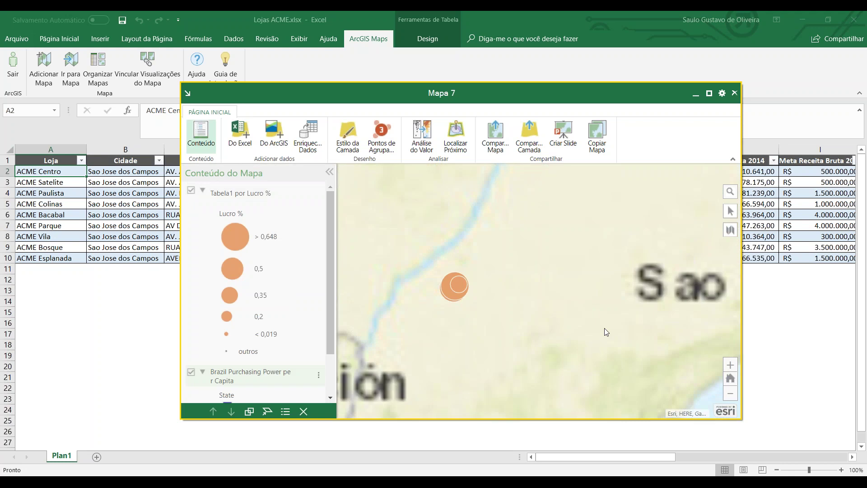
pyautogui.moveTo(604, 328); pyautogui.dragTo(532, 312)
pyautogui.scroll(1, 509, 306)
pyautogui.scroll(1, 532, 312)
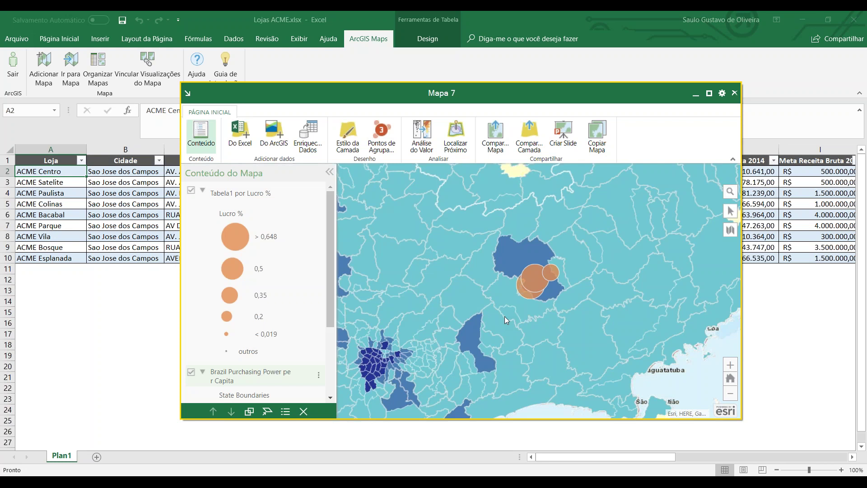
pyautogui.scroll(1, 504, 316)
pyautogui.scroll(2, 423, 299)
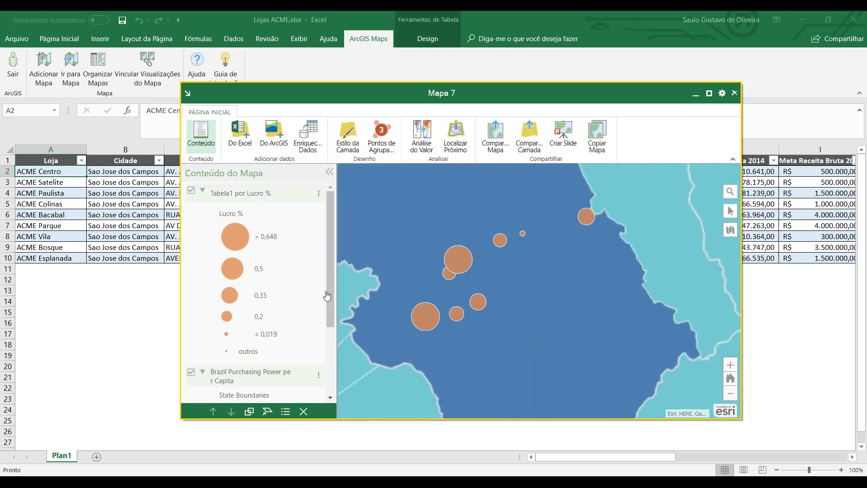
pyautogui.moveTo(327, 296); pyautogui.dragTo(333, 354)
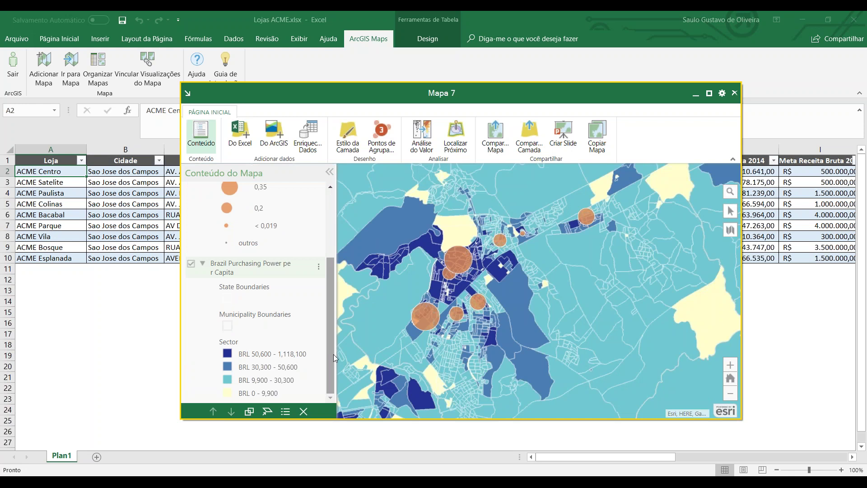
pyautogui.scroll(1, 453, 322)
pyautogui.moveTo(574, 247); pyautogui.dragTo(589, 302)
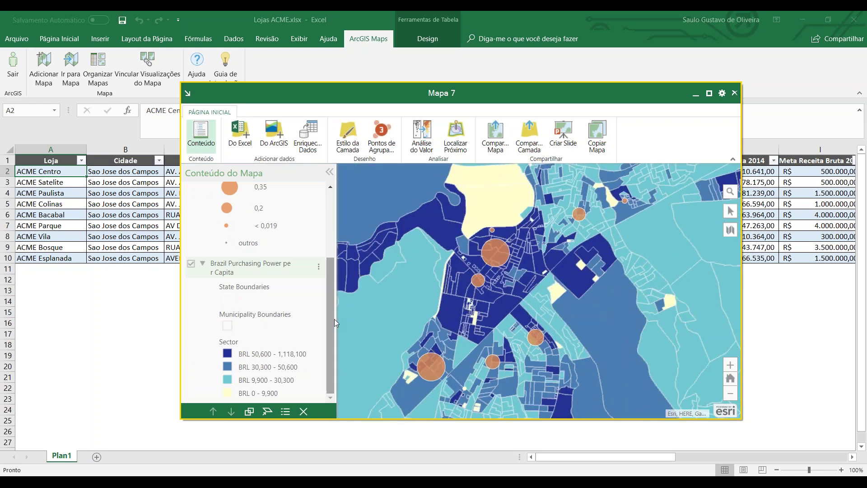
pyautogui.moveTo(562, 299); pyautogui.dragTo(523, 310)
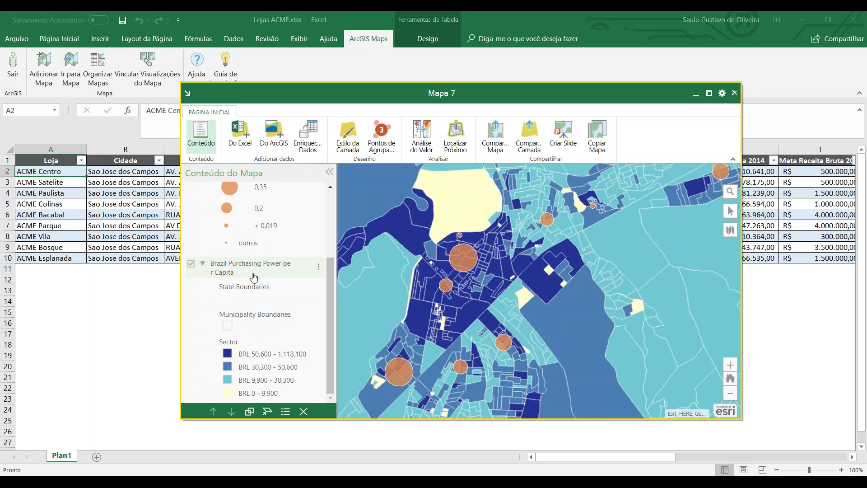
# Step: Hide the Brazil Purchasing Power per Capita layer and choose 2016 Consumer Electronics & Photo/IT Equipment Expenditures: Total for enriching Tabela1 por Lucro %
pyautogui.click(192, 266)
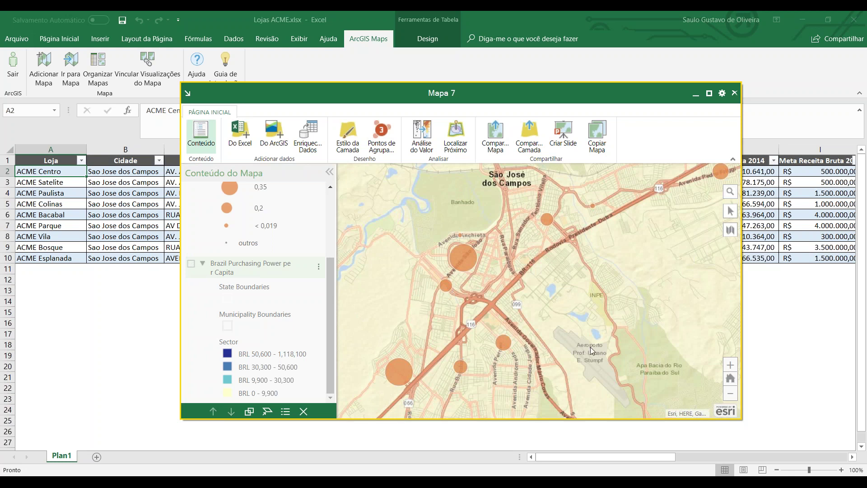
pyautogui.click(317, 139)
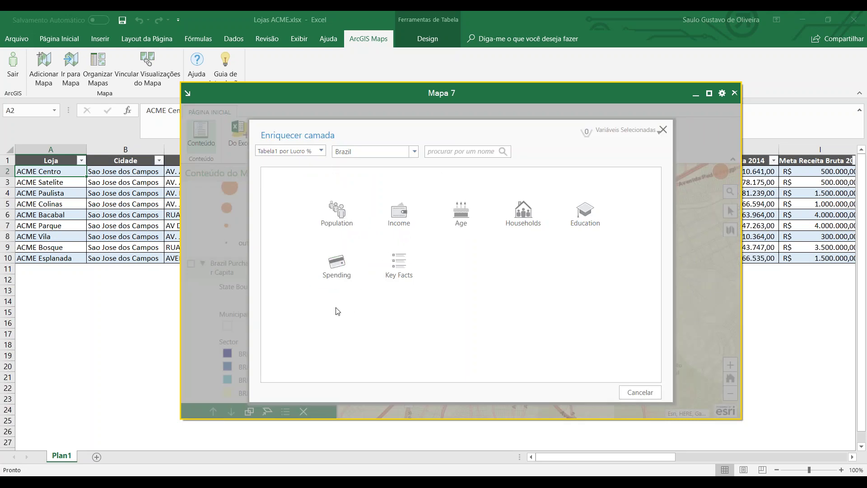
pyautogui.click(338, 270)
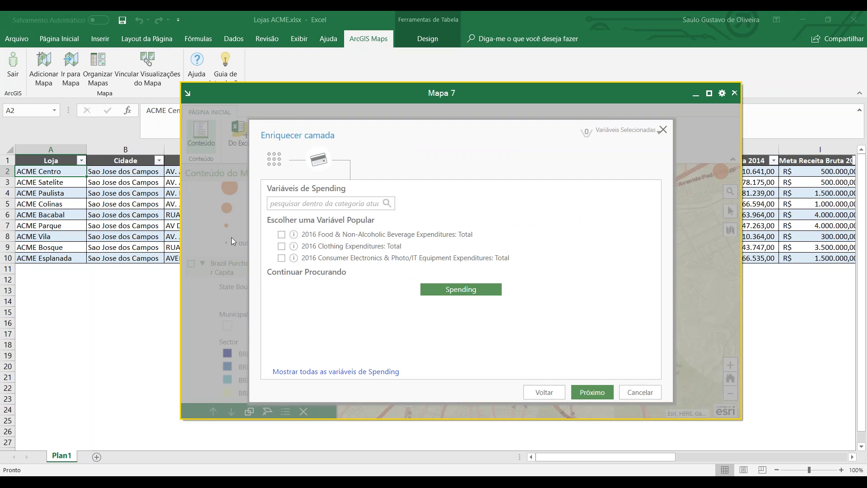
pyautogui.click(281, 258)
pyautogui.click(605, 394)
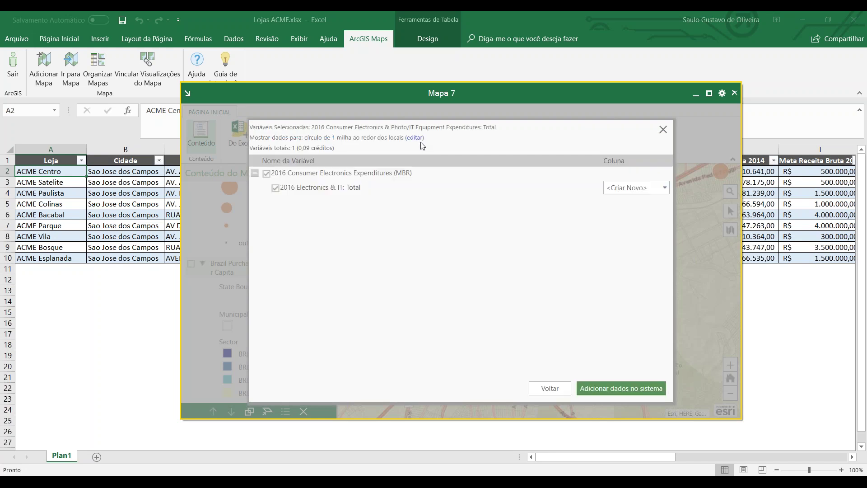
# Step: Set the enrichment area to a 1-kilometre ring, choose the Enriquecimento column as output and add the data to the worksheet
pyautogui.click(419, 142)
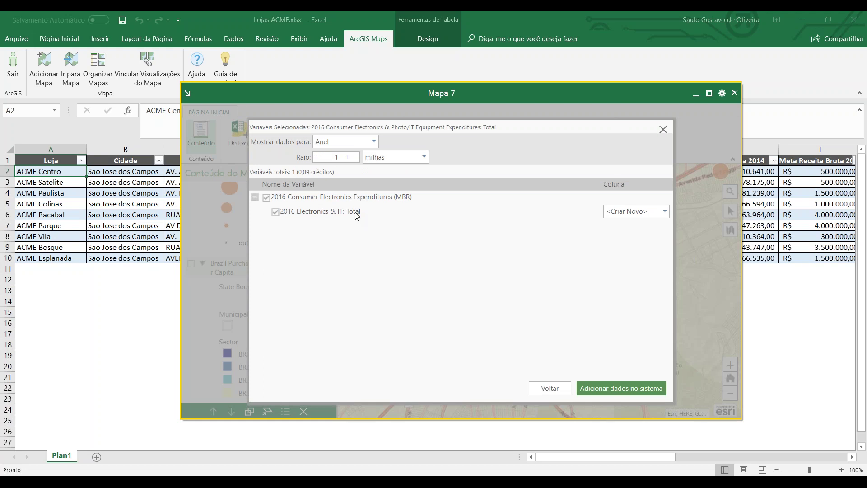
pyautogui.click(387, 158)
pyautogui.click(377, 181)
pyautogui.click(619, 213)
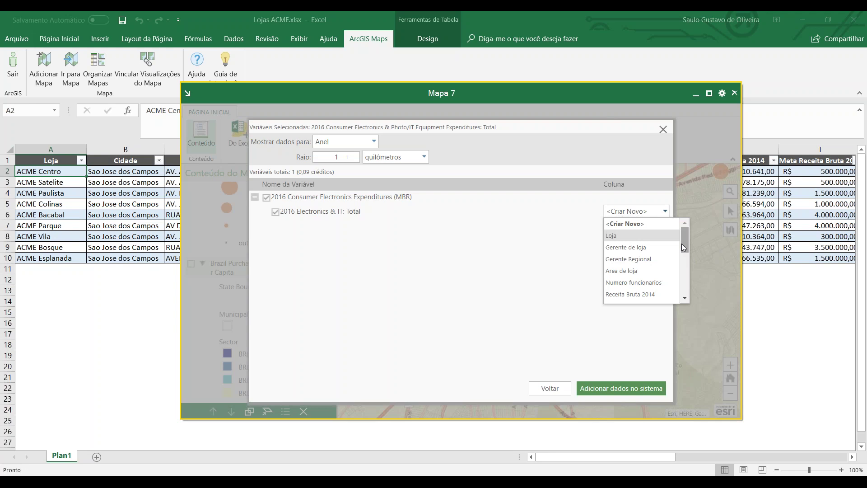
pyautogui.moveTo(684, 242); pyautogui.dragTo(688, 291)
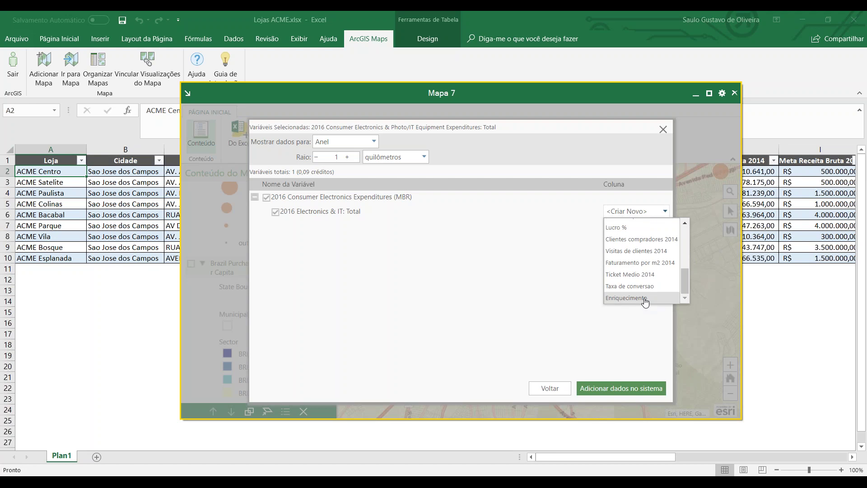
pyautogui.click(644, 299)
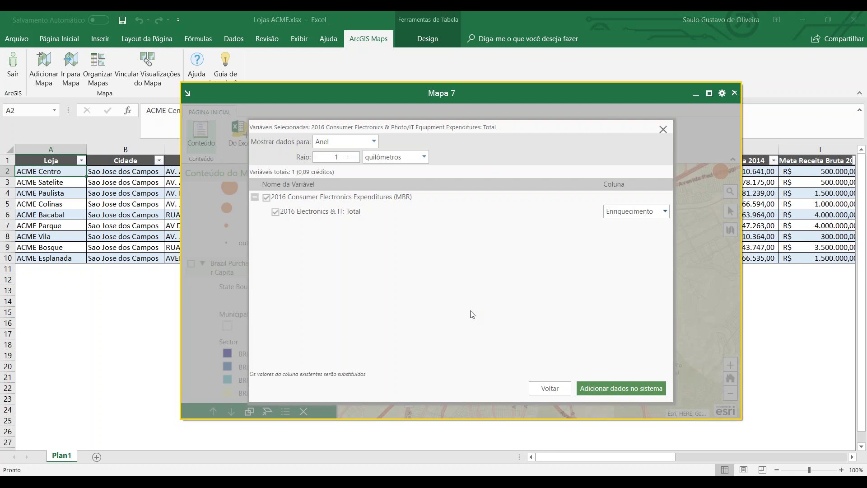
pyautogui.click(634, 392)
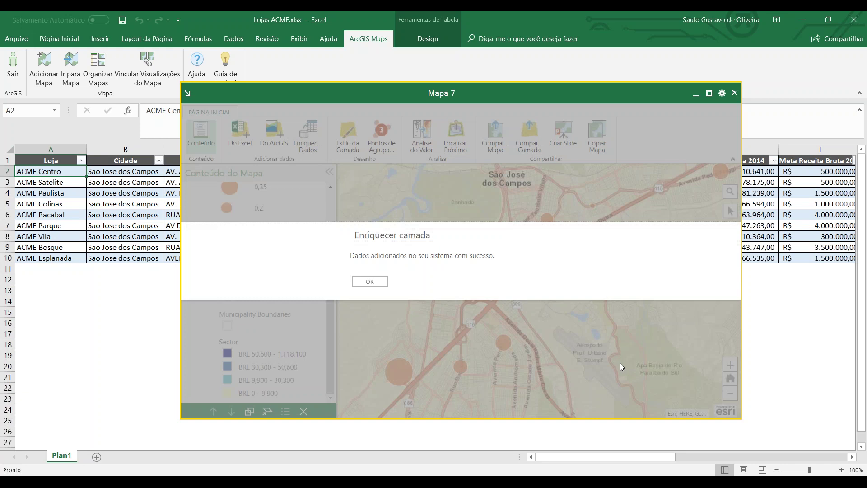
pyautogui.click(368, 281)
pyautogui.click(369, 281)
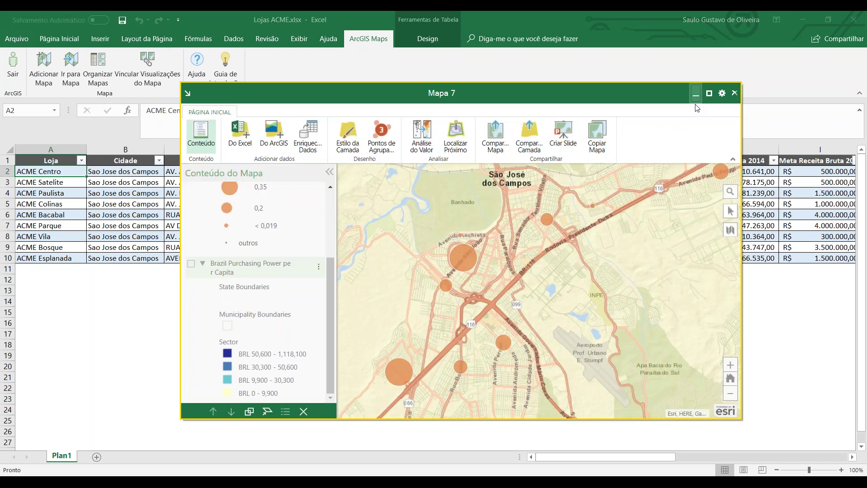
# Step: Minimize the map window and autofit the enriched column T in the worksheet to its contents
pyautogui.click(695, 93)
pyautogui.moveTo(657, 454); pyautogui.dragTo(828, 461)
pyautogui.moveTo(827, 149); pyautogui.dragTo(827, 150)
pyautogui.doubleClick(827, 149)
pyautogui.moveTo(727, 458); pyautogui.dragTo(734, 457)
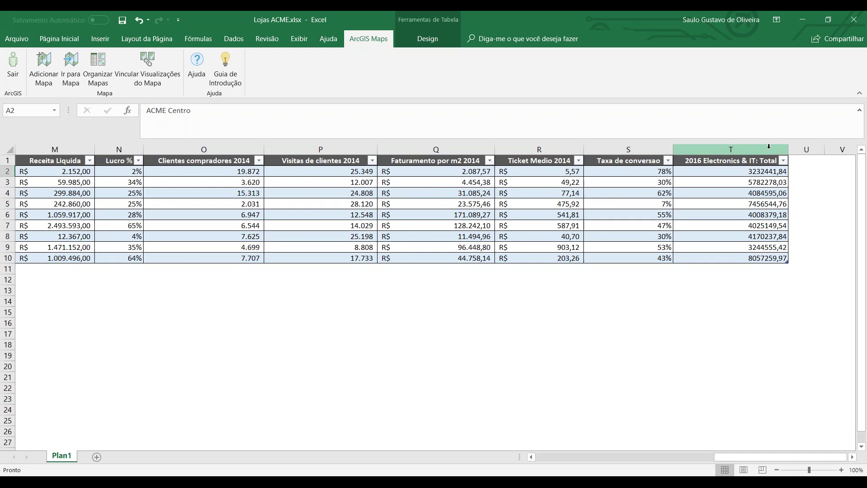
# Step: Format the 2016 Electronics & IT: Total column with the Moeda number category
pyautogui.click(769, 147)
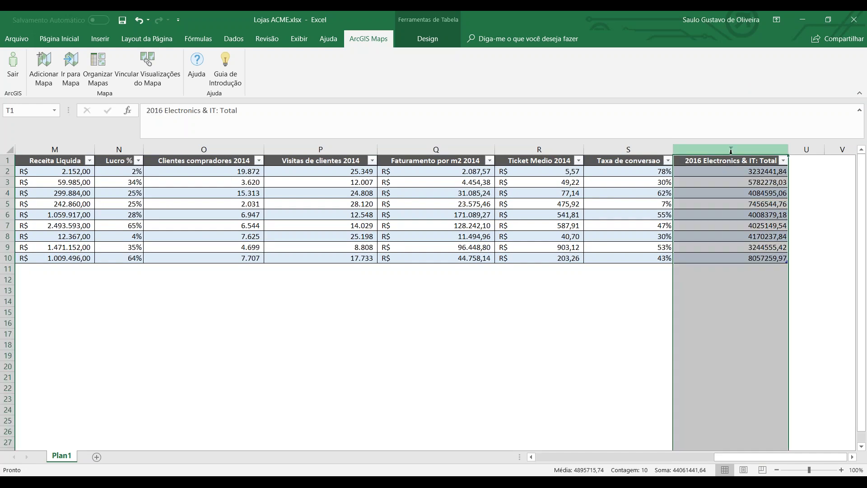
pyautogui.rightClick(731, 150)
pyautogui.press('Escape')
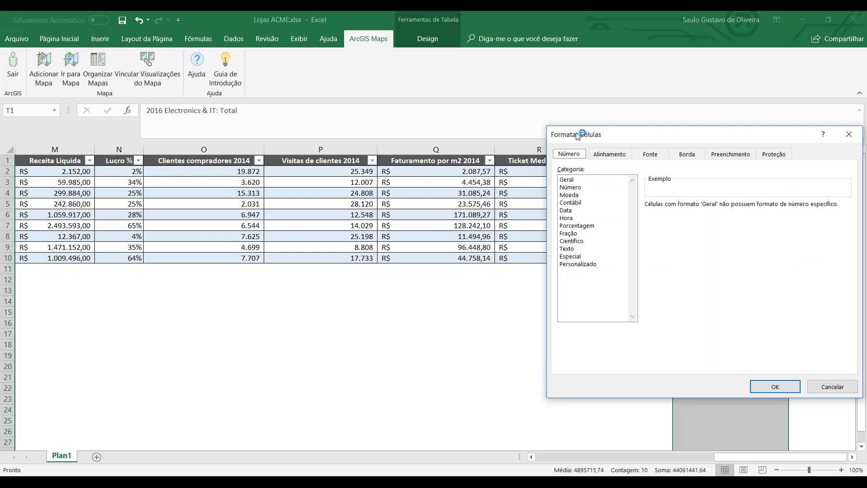
pyautogui.moveTo(580, 133); pyautogui.dragTo(368, 136)
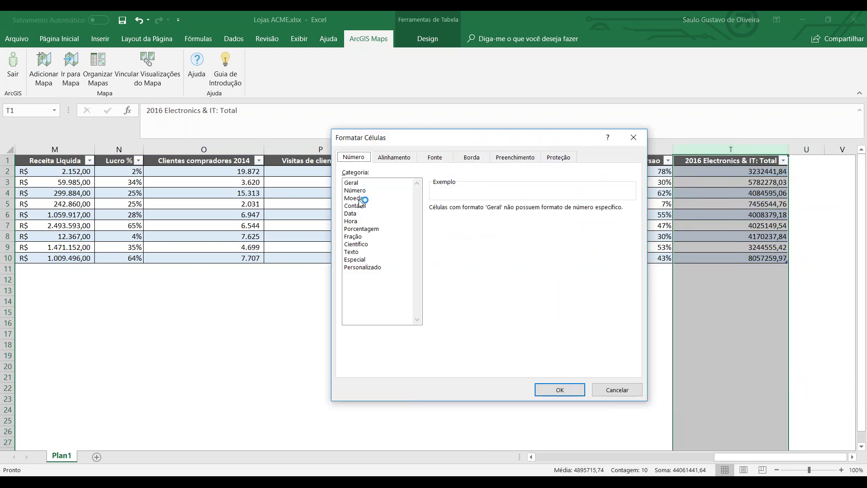
pyautogui.click(360, 198)
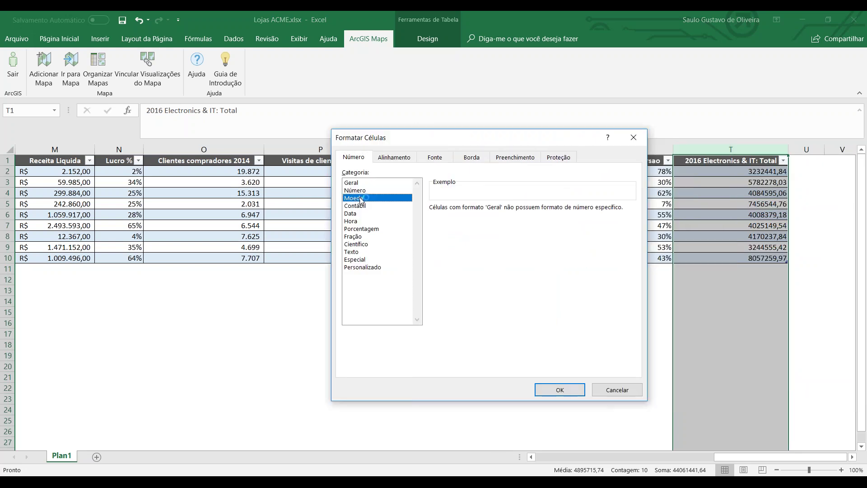
pyautogui.click(542, 396)
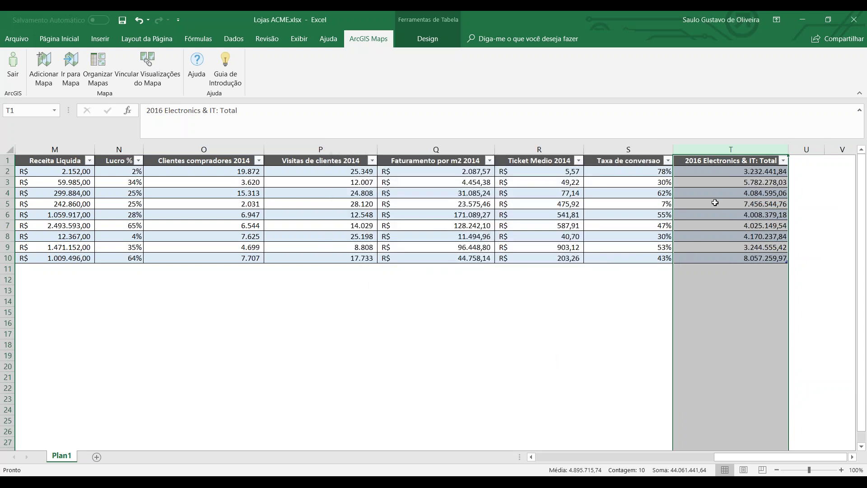
pyautogui.click(718, 173)
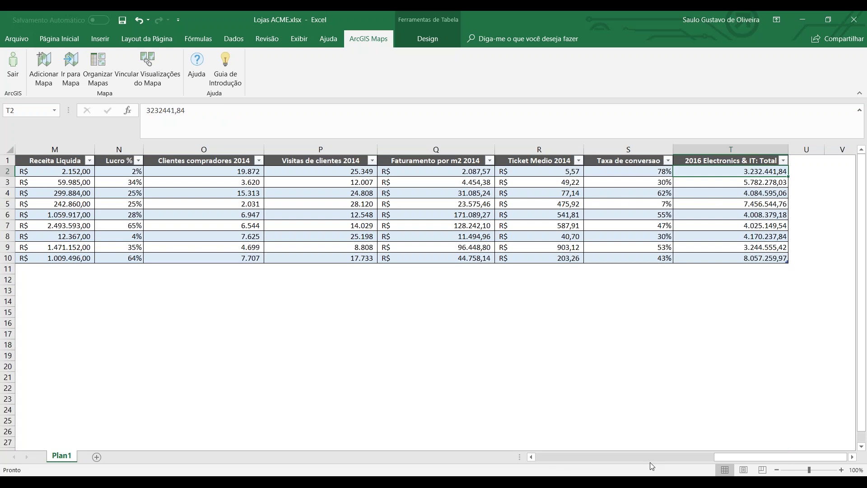
# Step: Return to the Mapa 7 window and inspect the ACME Esplanada store's attributes in its pop-up
pyautogui.moveTo(715, 457); pyautogui.dragTo(496, 464)
pyautogui.moveTo(127, 480)
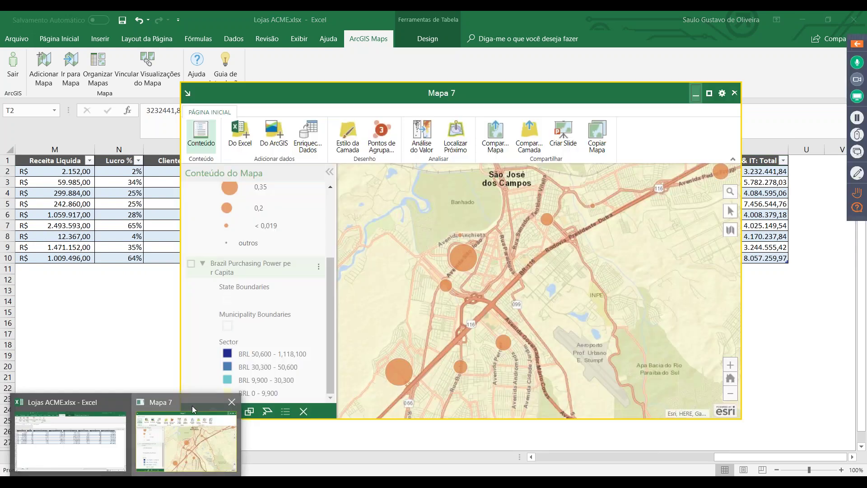
pyautogui.click(191, 406)
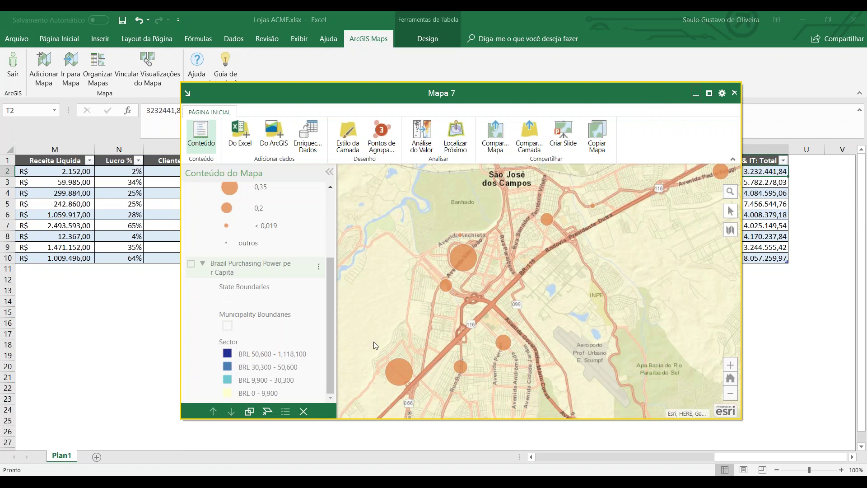
pyautogui.click(464, 260)
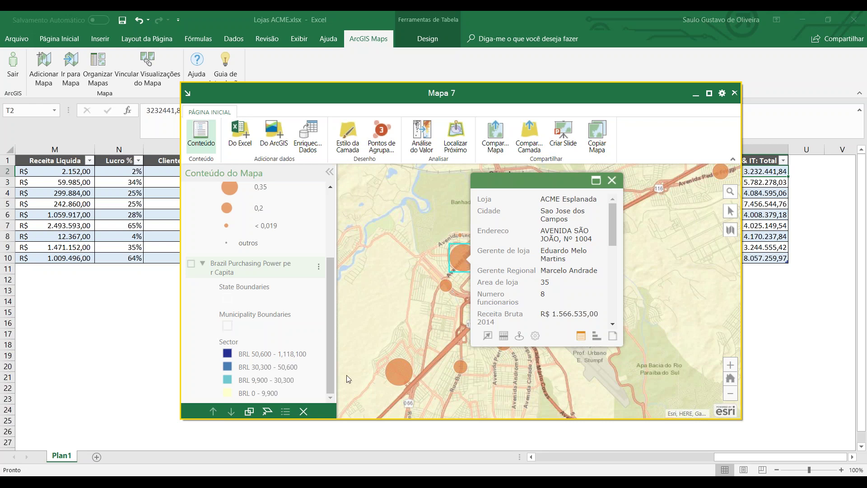
pyautogui.click(612, 181)
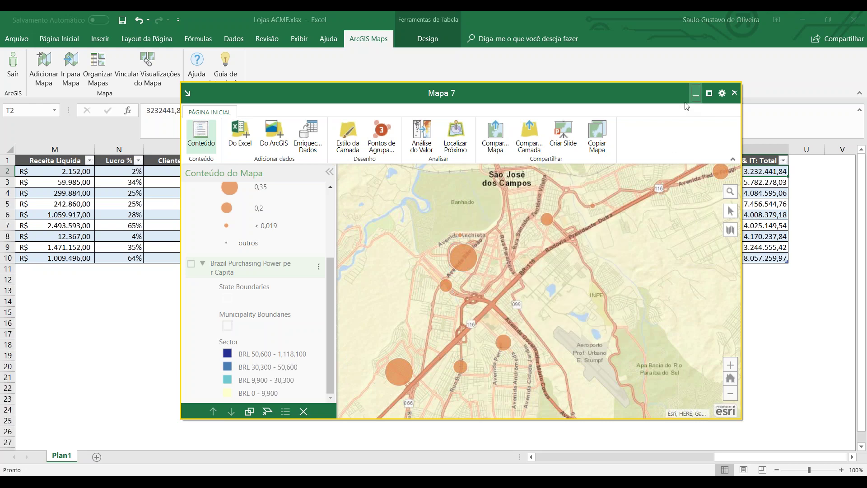
# Step: Review the store table's columns in the worksheet and reopen the Mapa 7 window
pyautogui.click(696, 93)
pyautogui.moveTo(728, 459); pyautogui.dragTo(710, 461)
pyautogui.moveTo(656, 470); pyautogui.dragTo(418, 414)
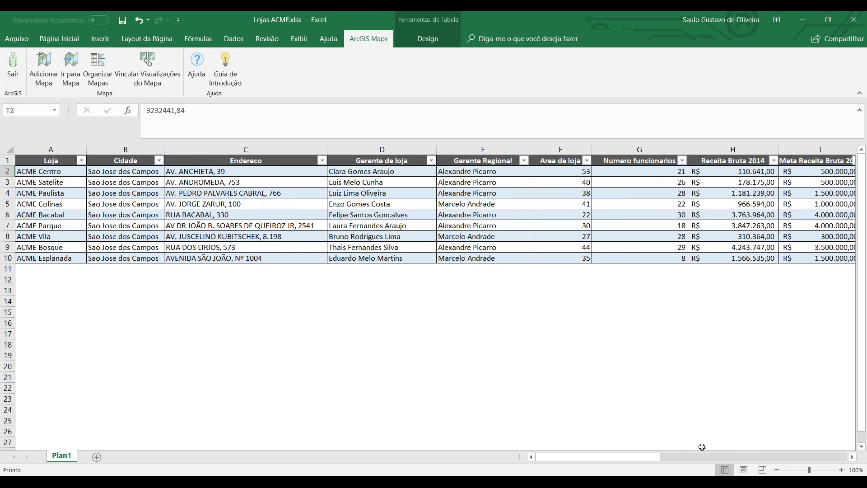
pyautogui.moveTo(648, 457); pyautogui.dragTo(751, 458)
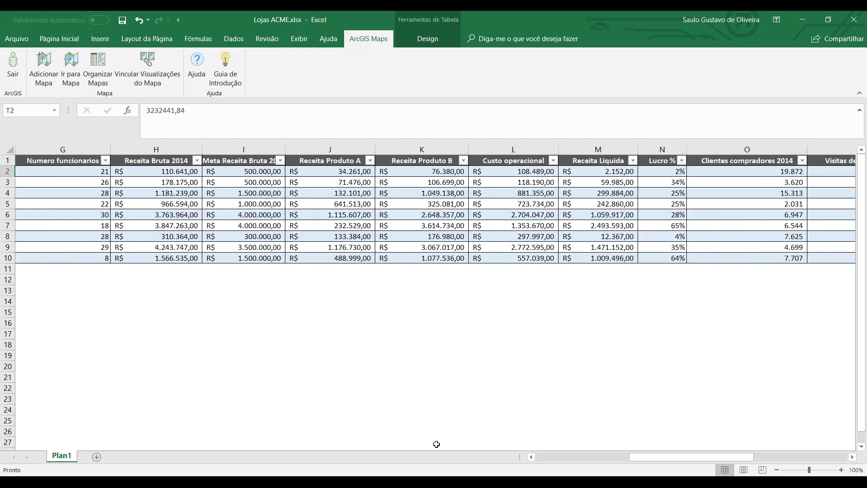
pyautogui.moveTo(186, 402)
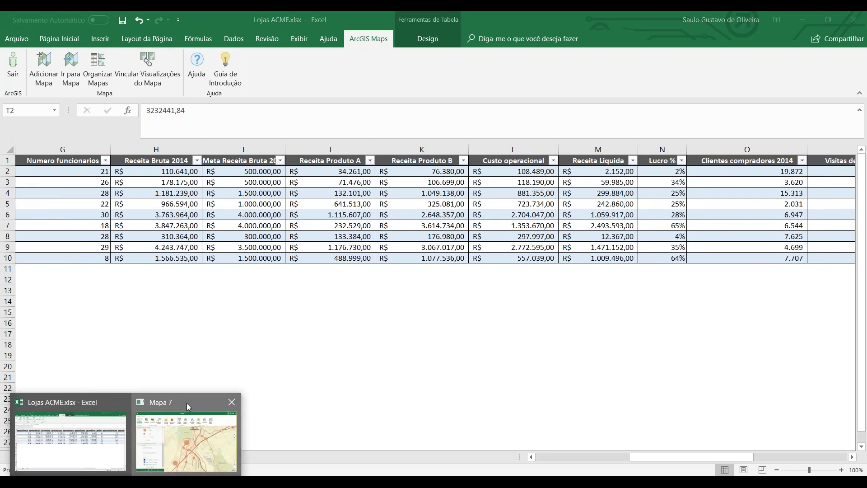
pyautogui.click(188, 407)
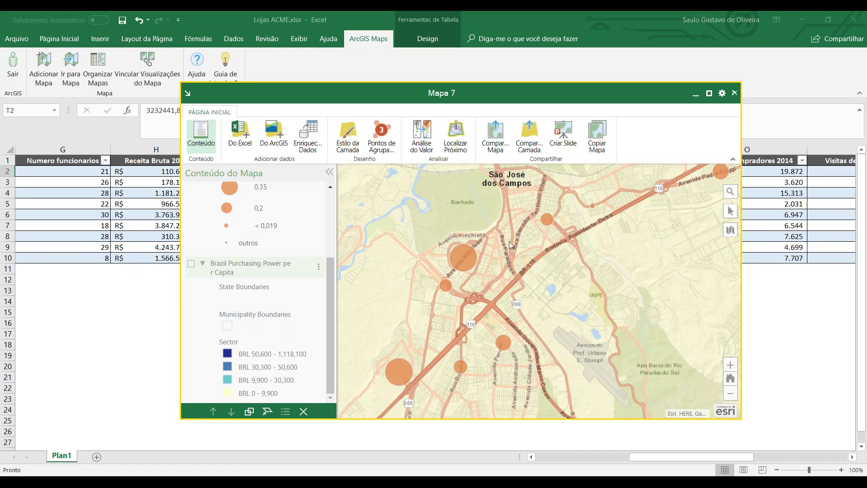
# Step: Compare the stores around Avenida São João with the purchasing power sectors by briefly showing the Brazil Purchasing Power per Capita layer
pyautogui.moveTo(523, 244); pyautogui.dragTo(532, 273)
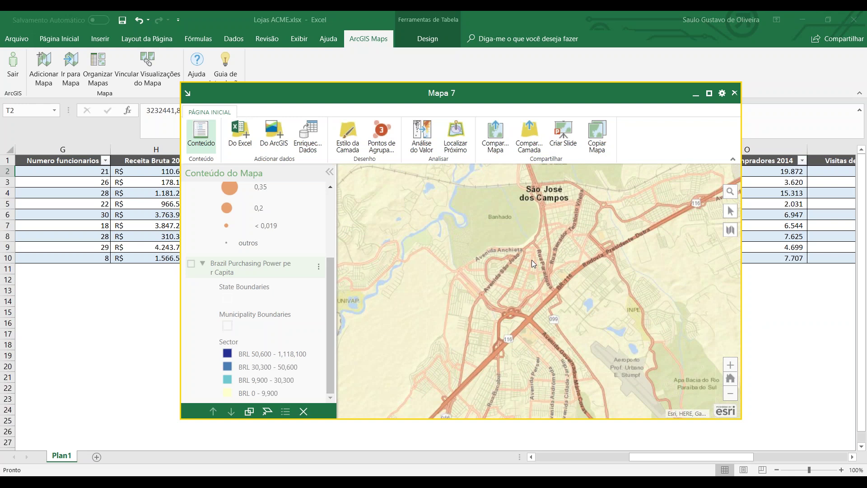
pyautogui.scroll(2, 532, 259)
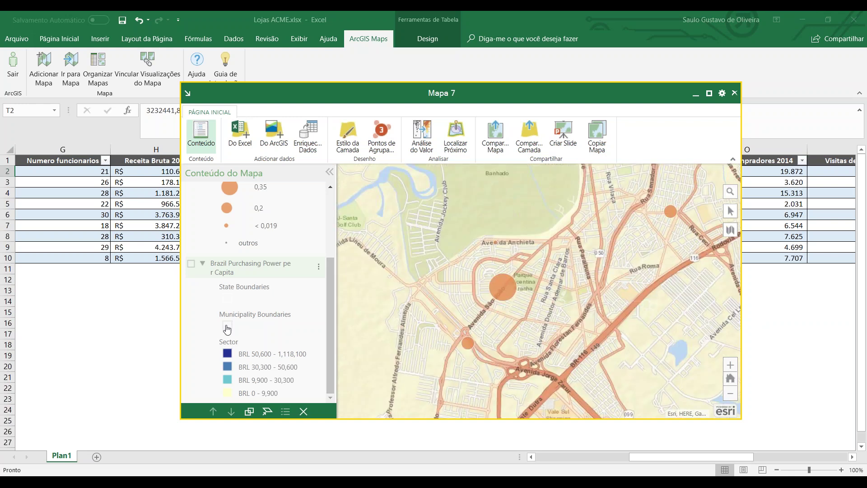
pyautogui.click(191, 263)
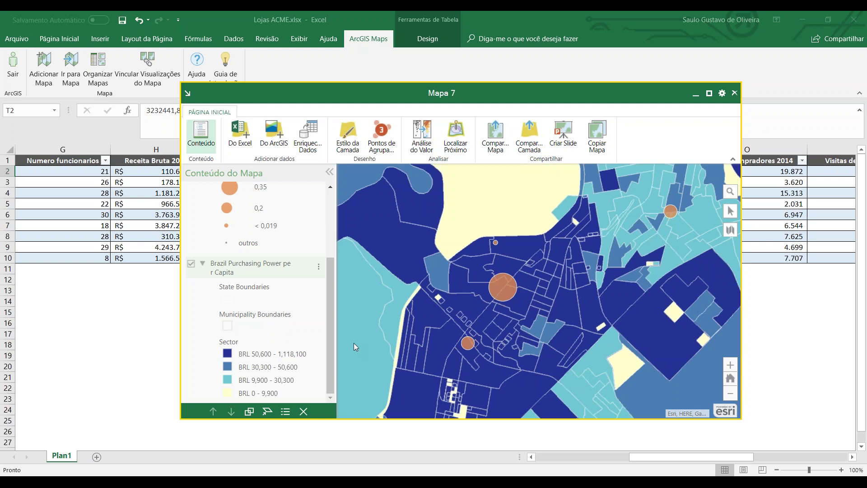
pyautogui.click(192, 264)
# Step: Start a Localizar Próximo analysis on Tabela1 por Lucro % and select the ACME Esplanada store as the origin
pyautogui.click(494, 290)
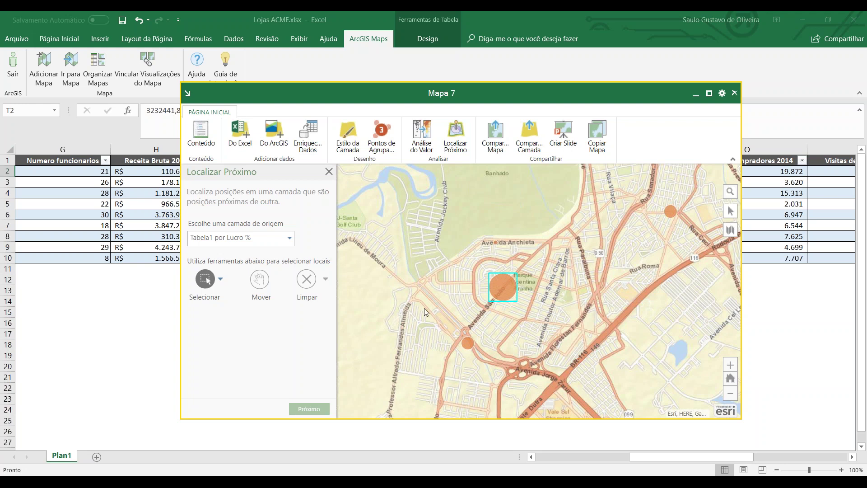
pyautogui.click(499, 292)
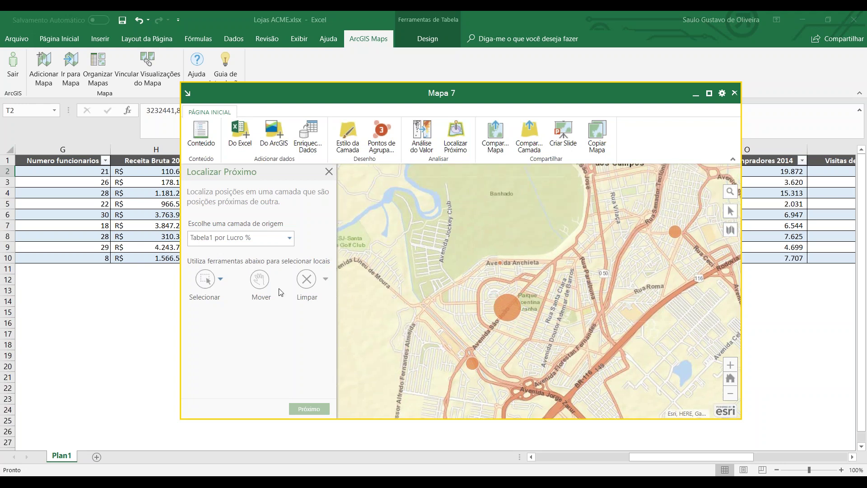
pyautogui.click(205, 279)
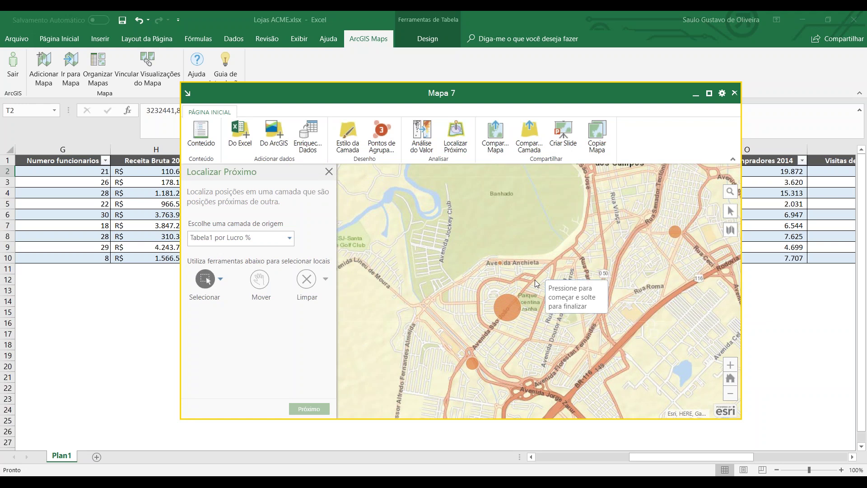
pyautogui.moveTo(535, 281); pyautogui.dragTo(490, 325)
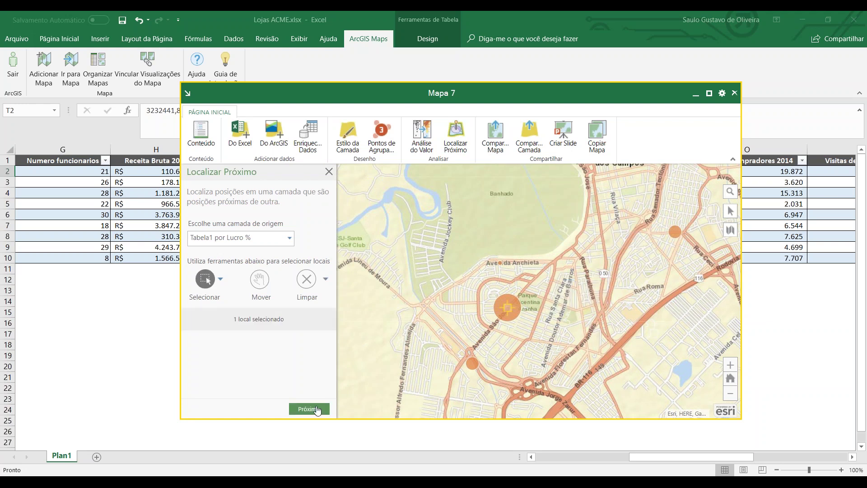
# Step: Locate the Tabela1 por Lucro % stores within a 5-minute drive time of the selected store
pyautogui.click(316, 410)
pyautogui.click(317, 410)
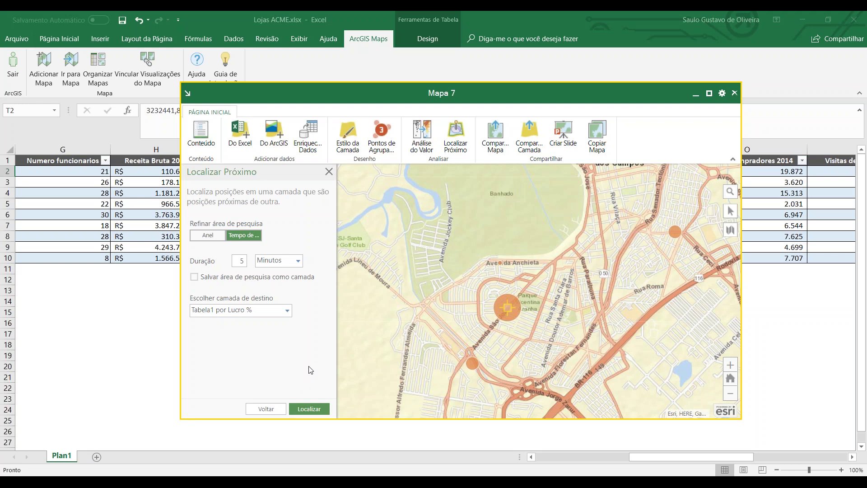
pyautogui.click(308, 408)
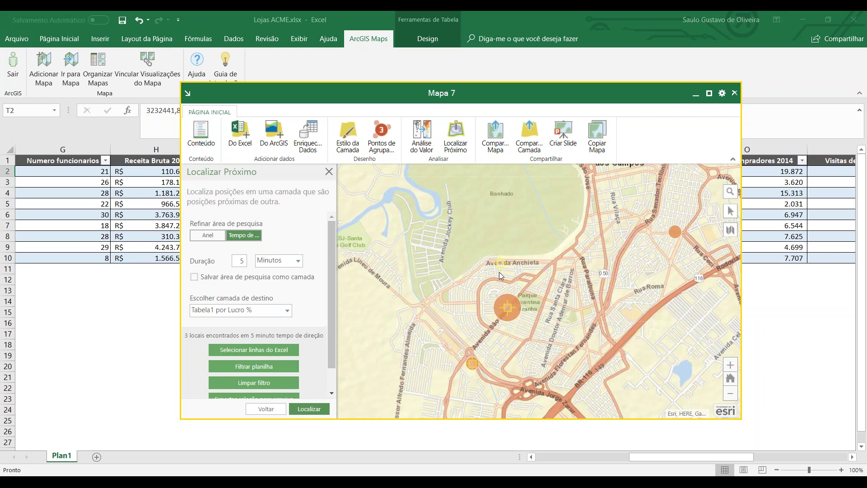
pyautogui.scroll(1, 499, 271)
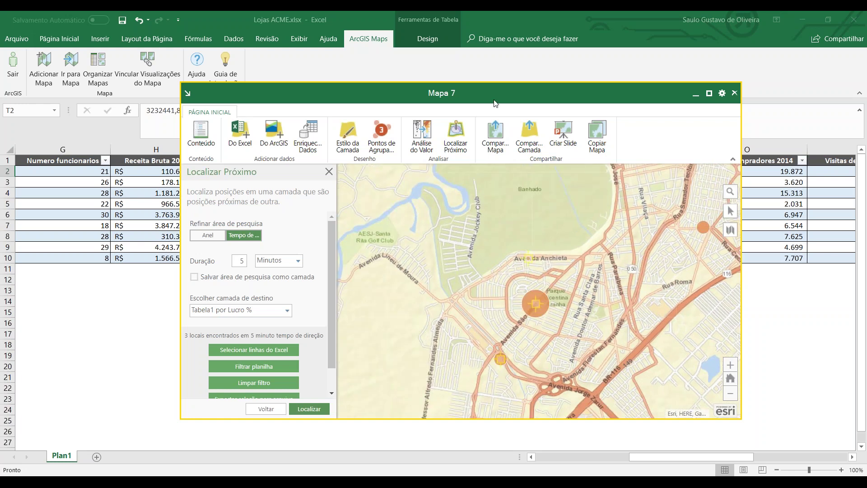
# Step: Select the worksheet rows of the stores found by the 5-minute drive-time search and minimize the Mapa 7 window
pyautogui.moveTo(495, 103); pyautogui.dragTo(491, 98)
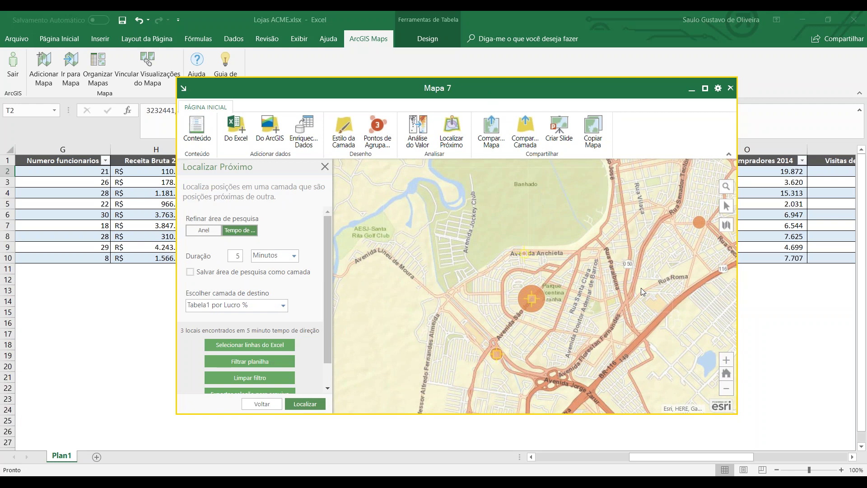
pyautogui.scroll(-2, 638, 288)
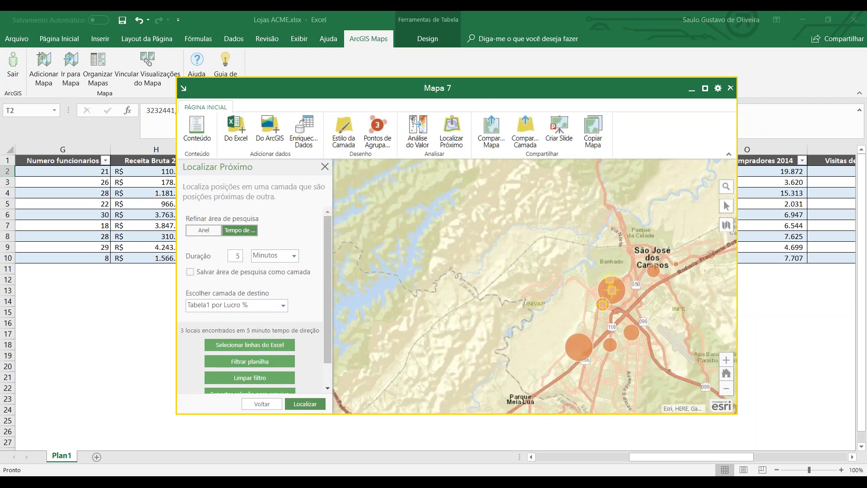
pyautogui.moveTo(676, 354); pyautogui.dragTo(595, 376)
pyautogui.click(725, 360)
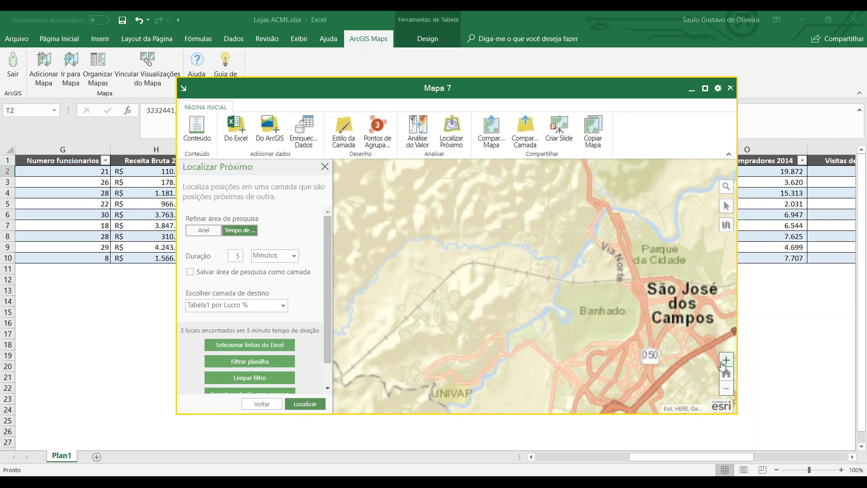
pyautogui.moveTo(644, 319); pyautogui.dragTo(477, 273)
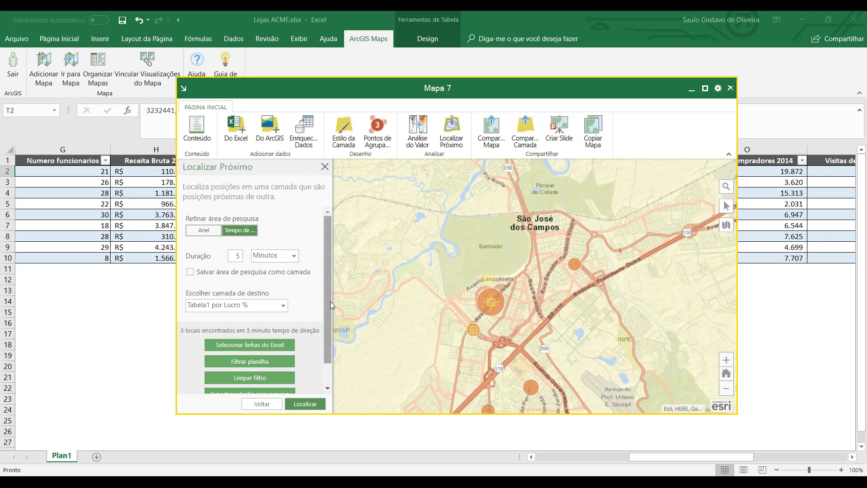
pyautogui.moveTo(329, 298); pyautogui.dragTo(325, 322)
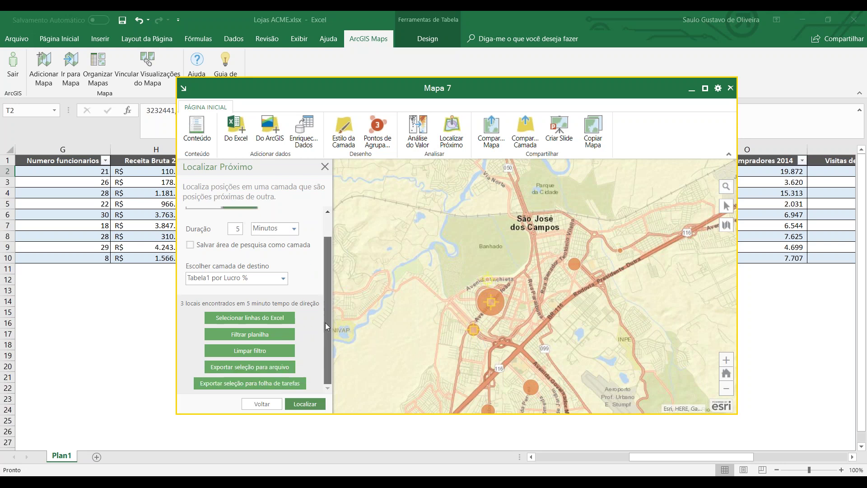
pyautogui.click(279, 323)
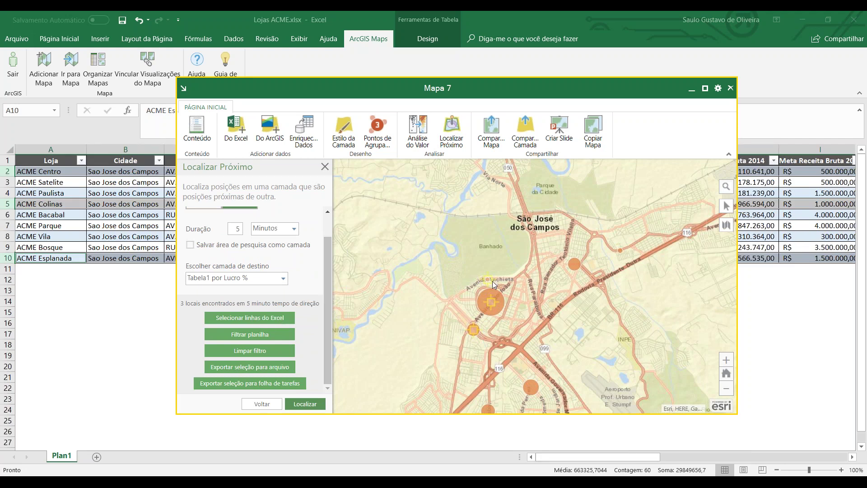
pyautogui.click(689, 92)
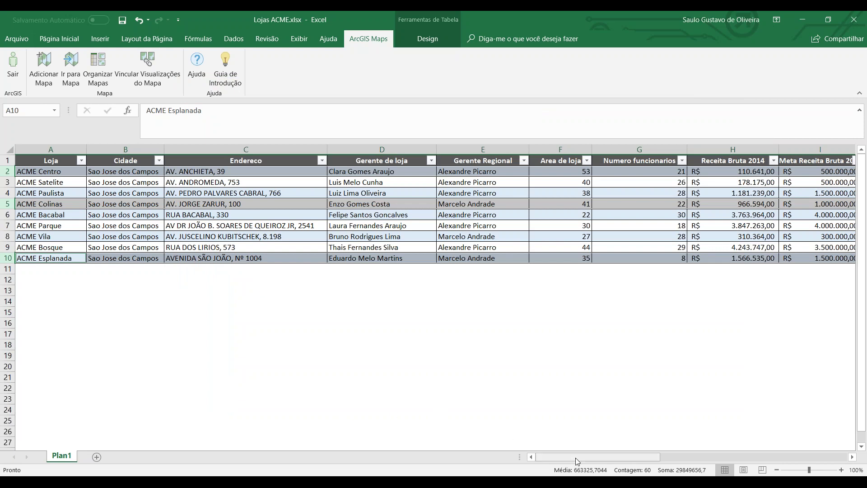
pyautogui.moveTo(575, 457)
pyautogui.mouseDown()
pyautogui.moveTo(770, 454)
pyautogui.moveTo(595, 472)
pyautogui.moveTo(573, 465)
pyautogui.mouseUp()
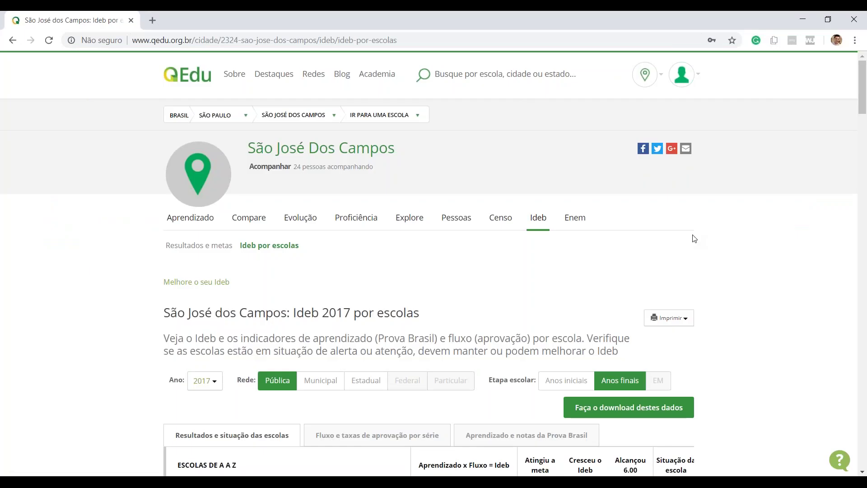
# Step: Switch to the QEdu page in the browser and download the São José dos Campos Ideb 2017 data by school
pyautogui.scroll(-2, 693, 237)
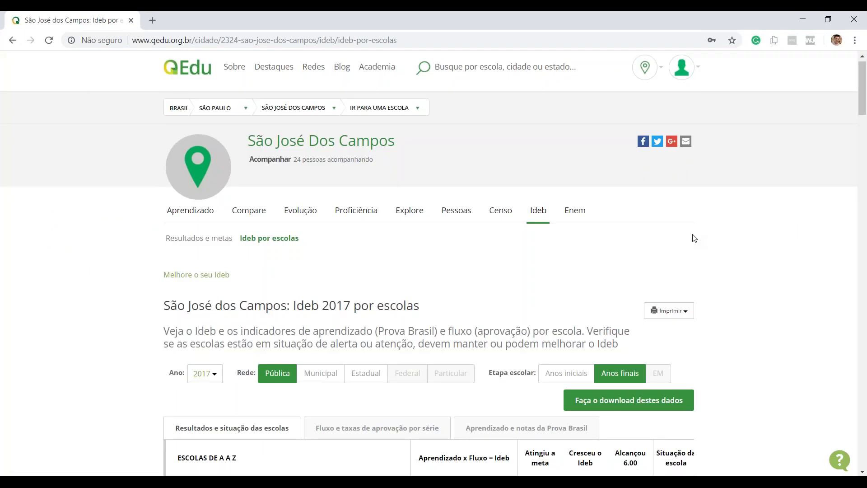
pyautogui.scroll(-3, 699, 262)
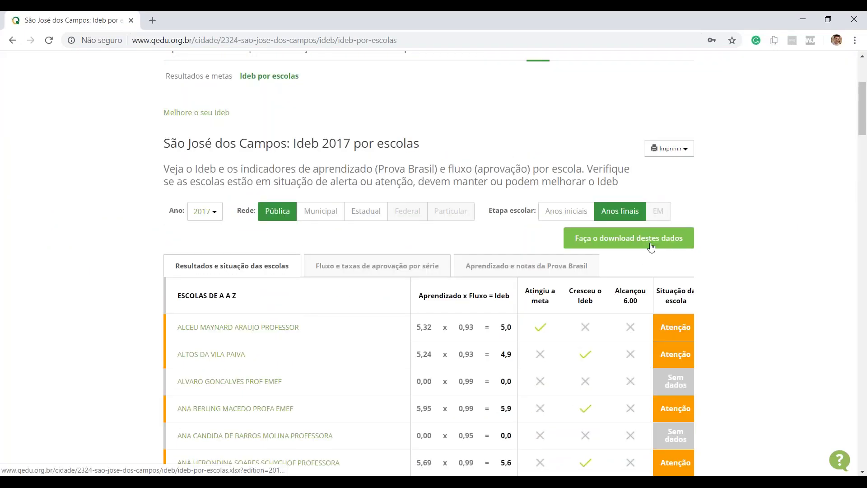
pyautogui.click(652, 242)
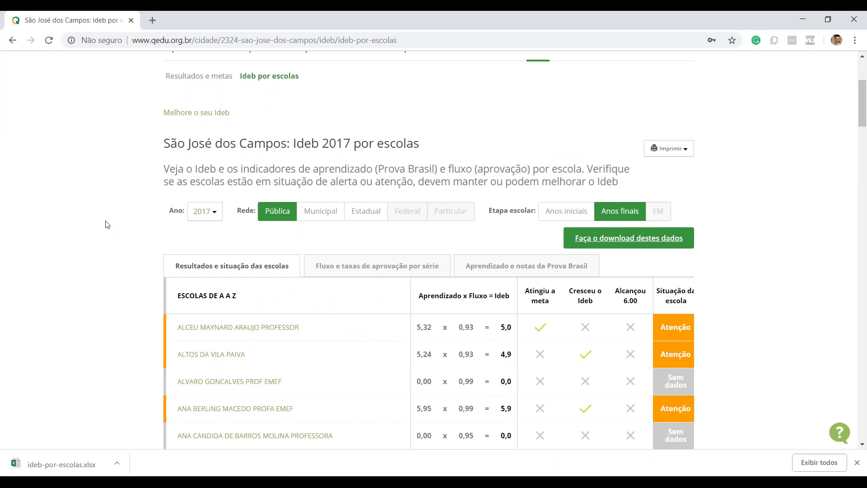
# Step: Examine the list of schools on the QEdu page with their Ideb scores and situation ratings
pyautogui.scroll(-1, 107, 224)
pyautogui.scroll(-1, 107, 224)
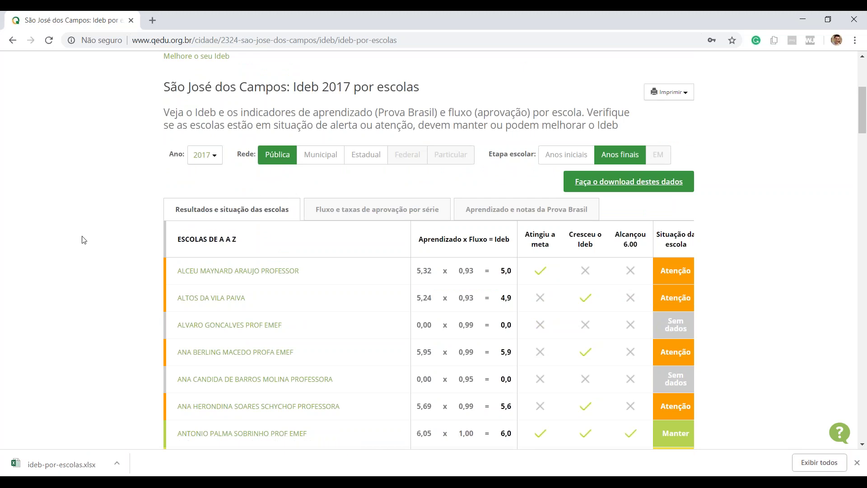
pyautogui.scroll(-4, 83, 239)
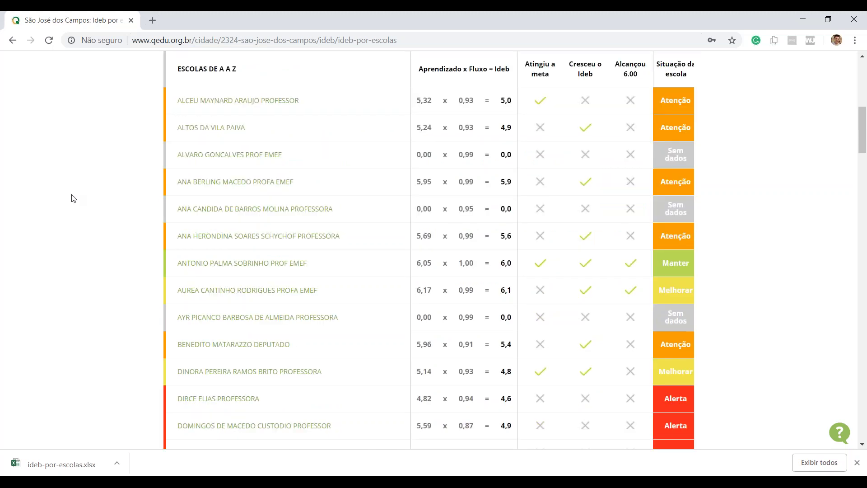
pyautogui.scroll(-5, 75, 199)
pyautogui.scroll(7, 75, 197)
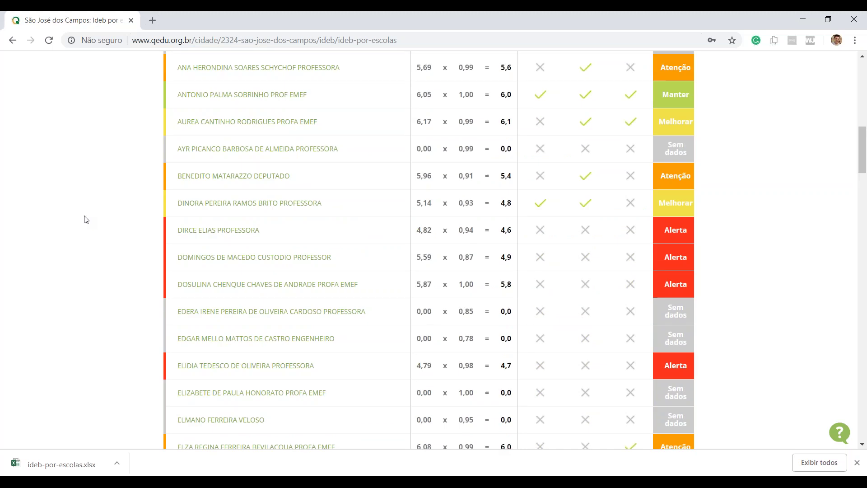
pyautogui.scroll(1, 91, 185)
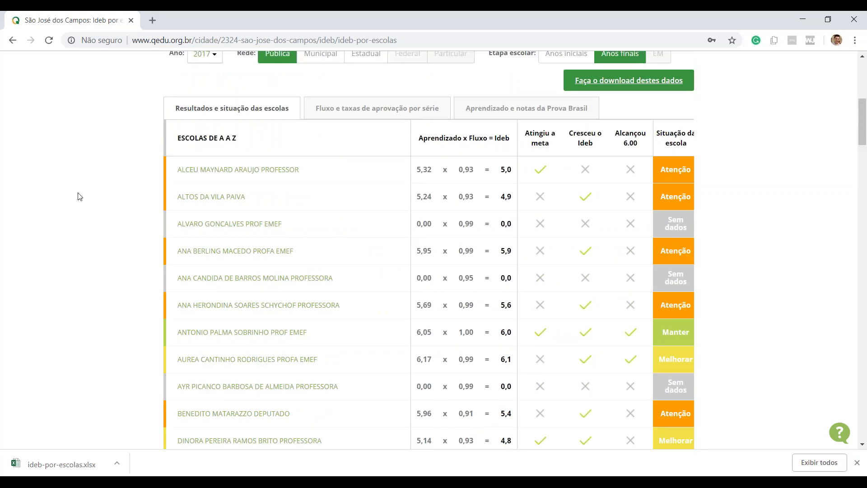
pyautogui.scroll(2, 78, 196)
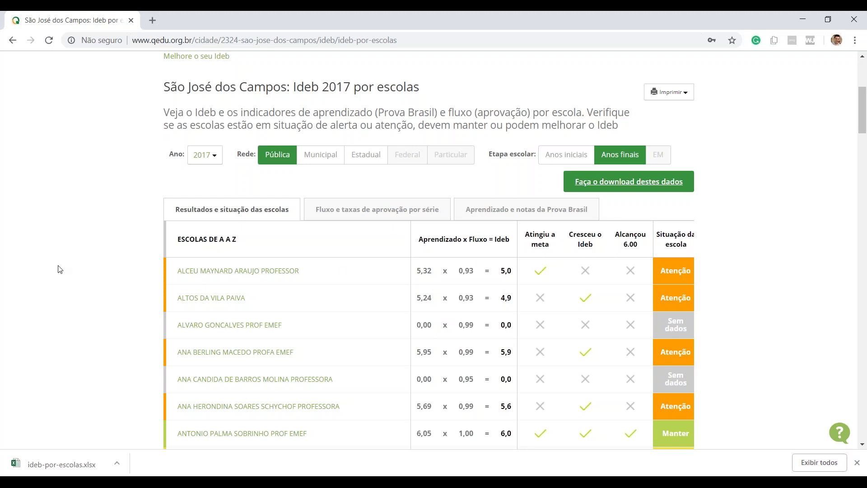
pyautogui.scroll(-6, 61, 270)
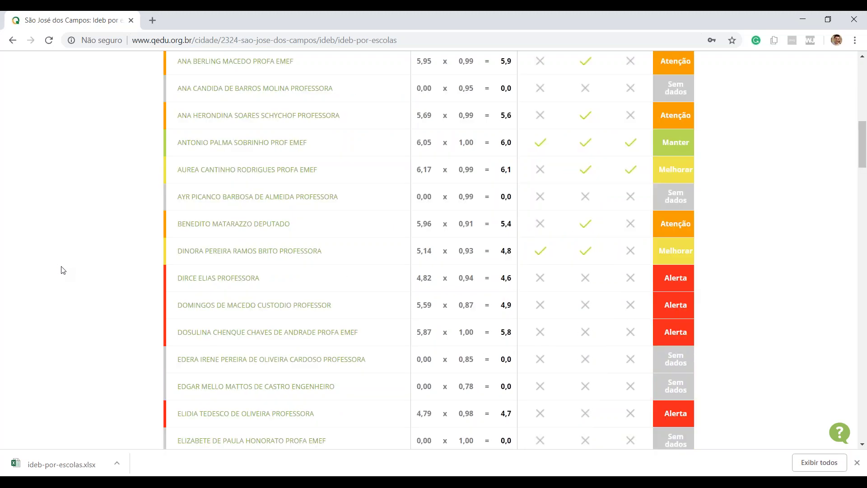
pyautogui.scroll(-2, 61, 270)
# Step: Open the downloaded ideb-por-escolas.xlsx in Excel and autofit the width of all columns
pyautogui.click(74, 459)
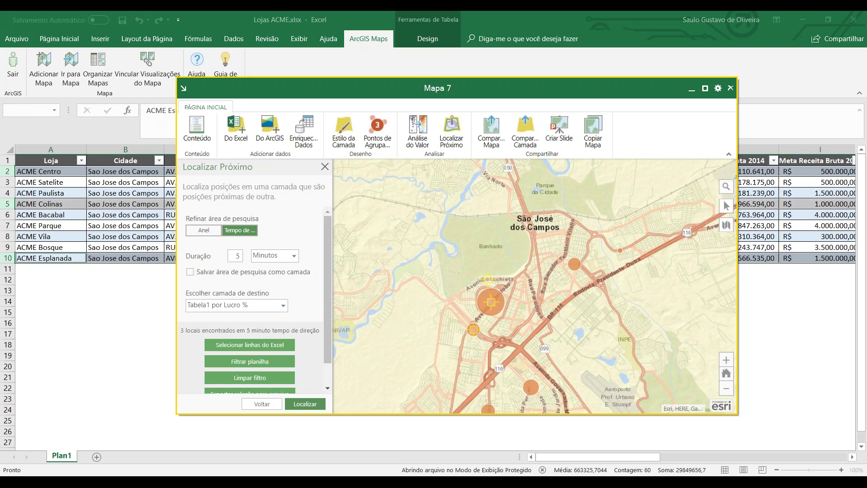
pyautogui.moveTo(125, 482)
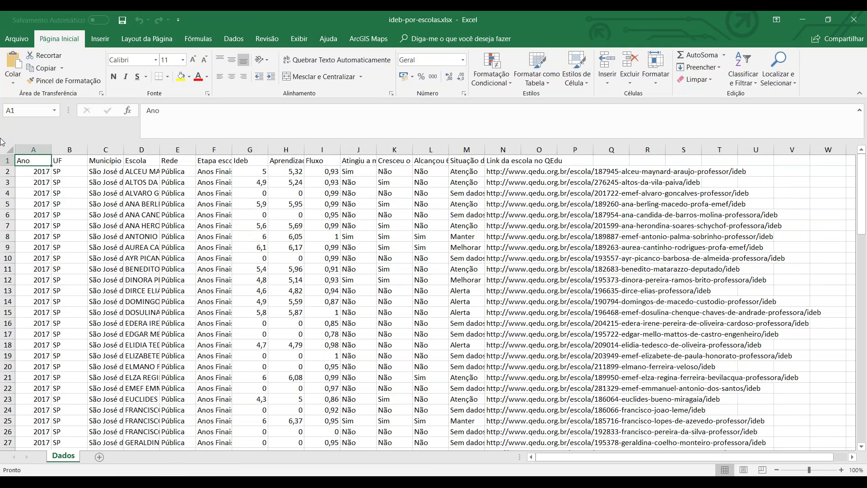
pyautogui.click(10, 150)
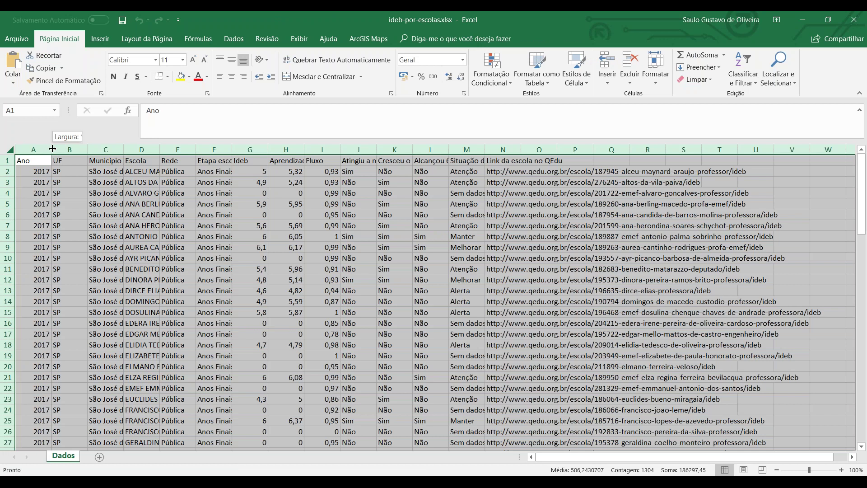
pyautogui.hotkey('alt', 'h')
pyautogui.press('o')
pyautogui.press('i')
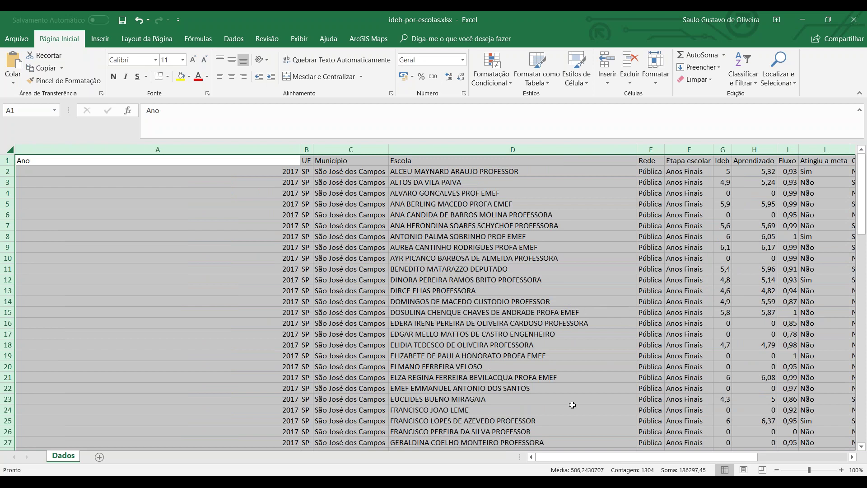
# Step: Add an ArcGIS map to the school workbook and minimize its window to reveal the worksheet
pyautogui.click(370, 39)
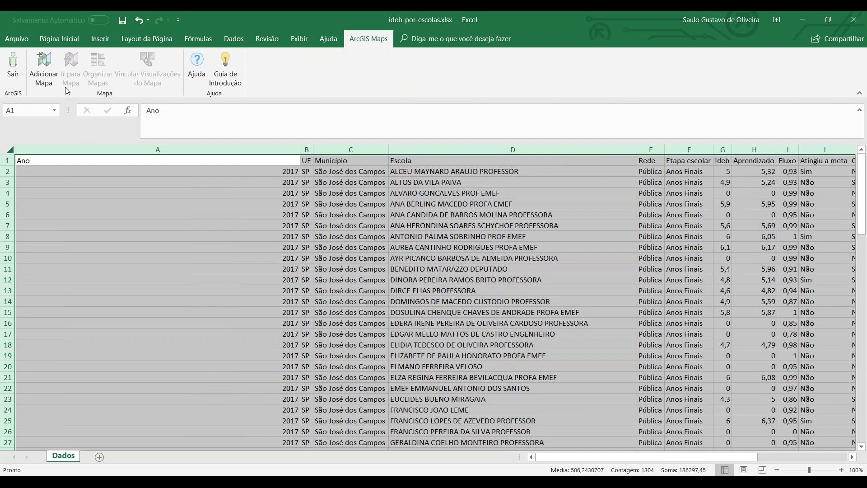
pyautogui.click(45, 71)
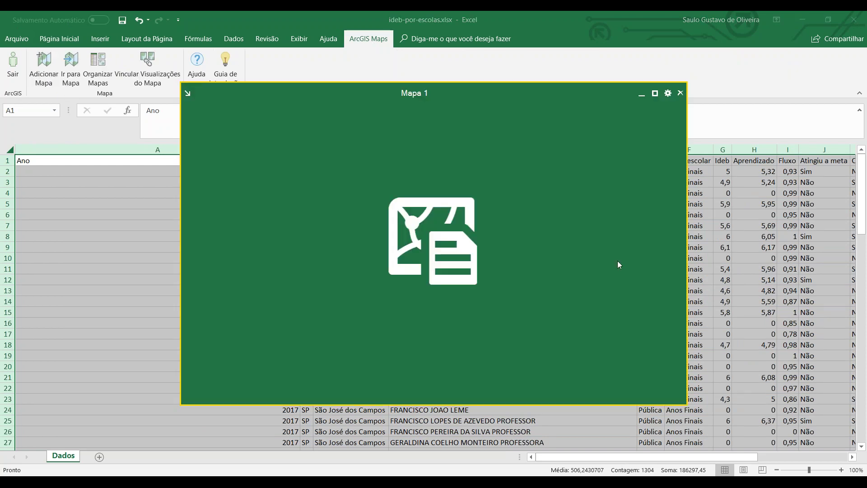
pyautogui.click(642, 94)
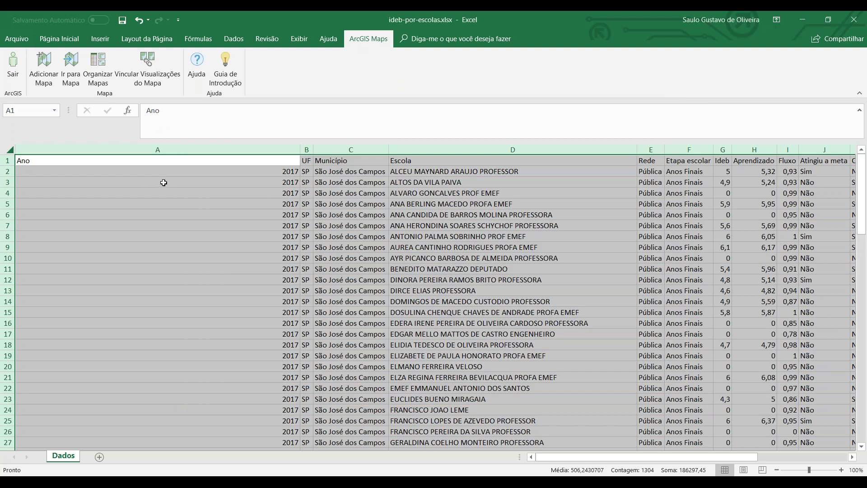
# Step: Narrow all columns to one common width and autofit them to their contents again
pyautogui.moveTo(300, 148); pyautogui.dragTo(67, 168)
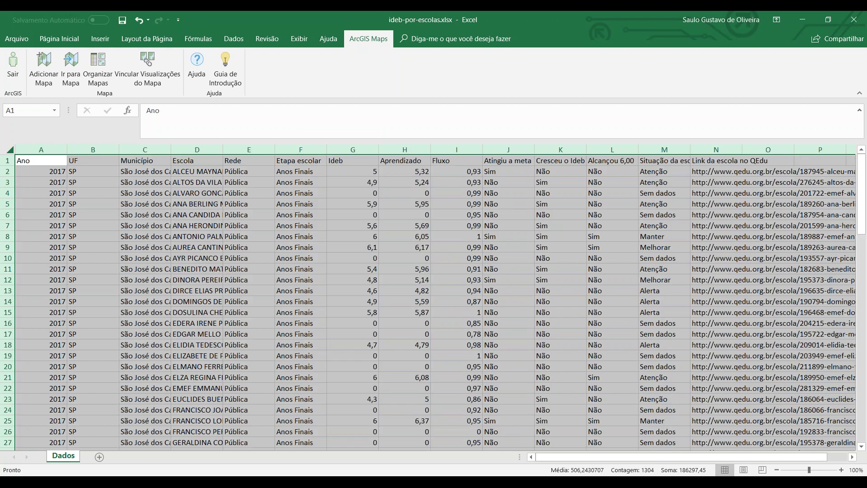
pyautogui.moveTo(223, 149); pyautogui.dragTo(354, 149)
pyautogui.doubleClick(354, 149)
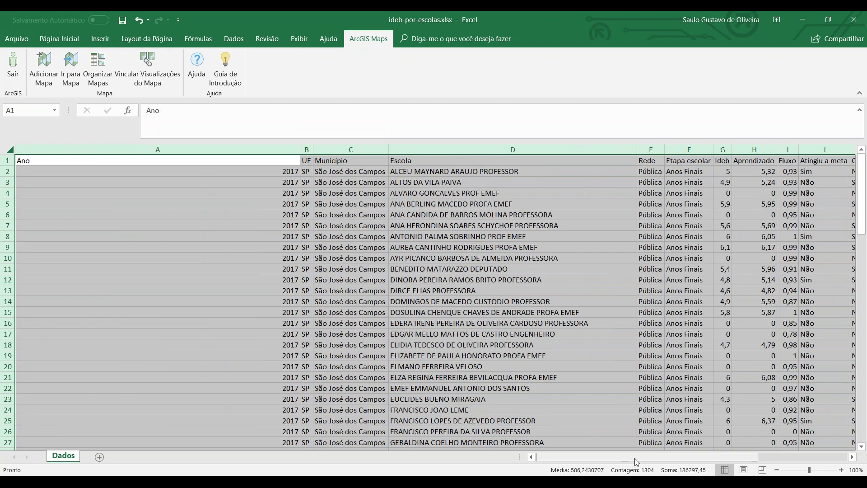
pyautogui.hscroll(2, 635, 458)
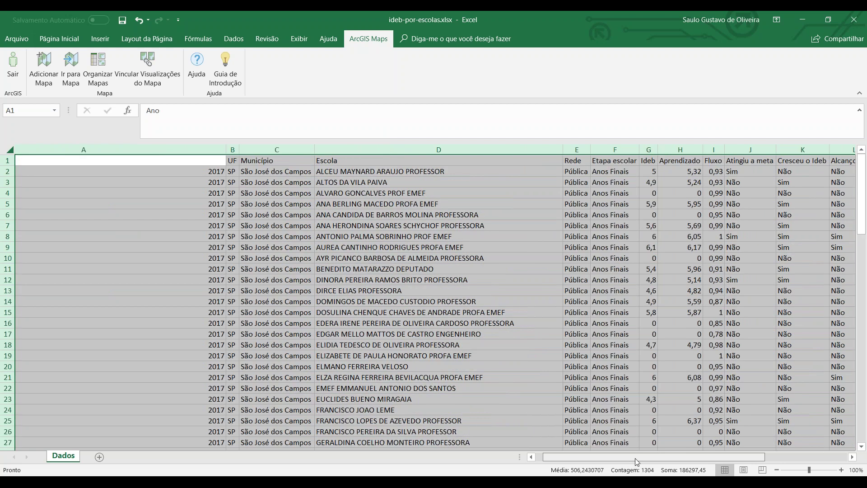
pyautogui.moveTo(635, 458)
pyautogui.mouseDown()
pyautogui.moveTo(679, 454)
pyautogui.moveTo(619, 455)
pyautogui.mouseUp()
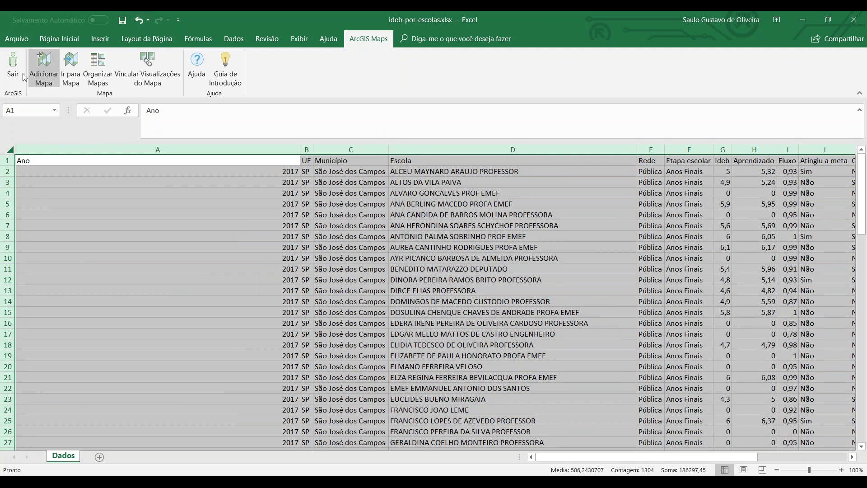
# Step: Reopen the Mapa 1 window and set the cell range for mapping to $A$1:$N$93, excluding the source notes below the data
pyautogui.click(69, 80)
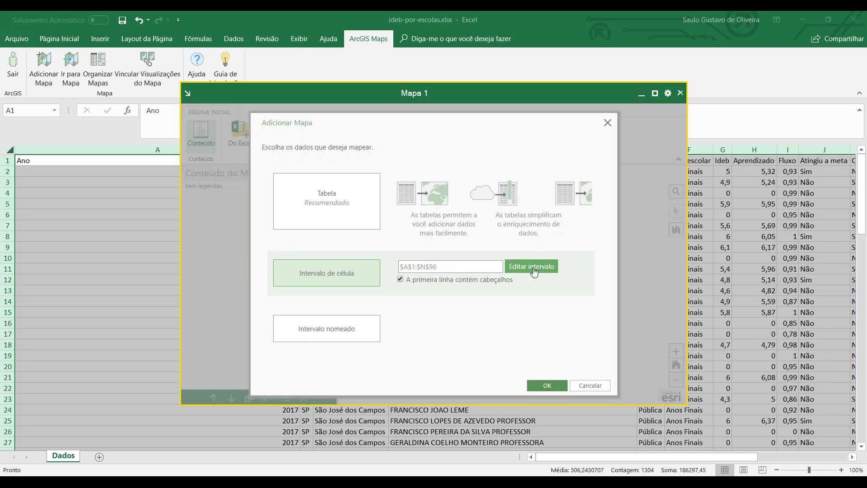
pyautogui.click(534, 270)
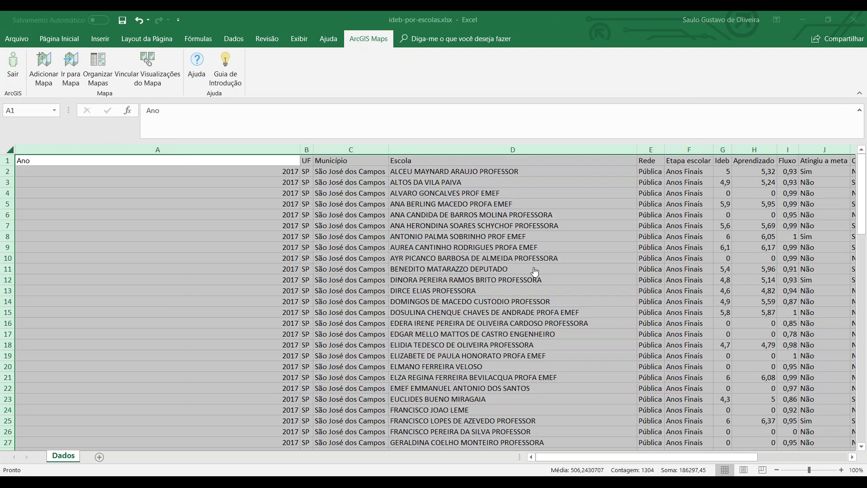
pyautogui.click(39, 162)
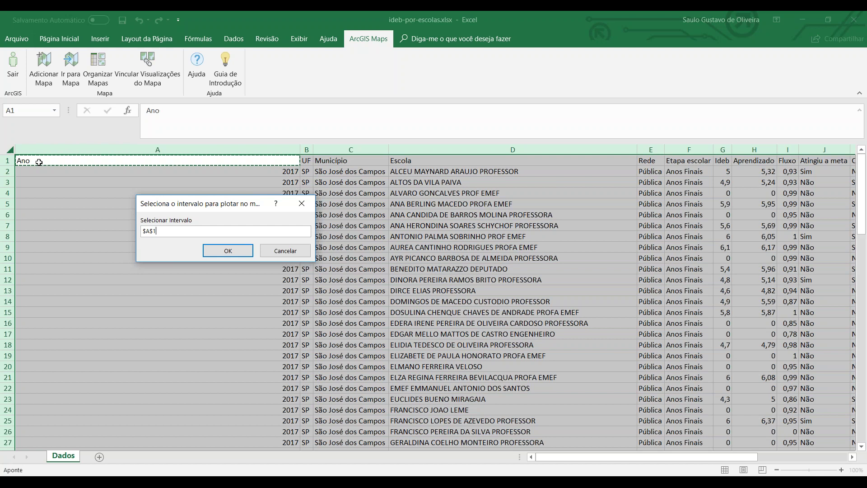
pyautogui.moveTo(39, 162); pyautogui.dragTo(703, 418)
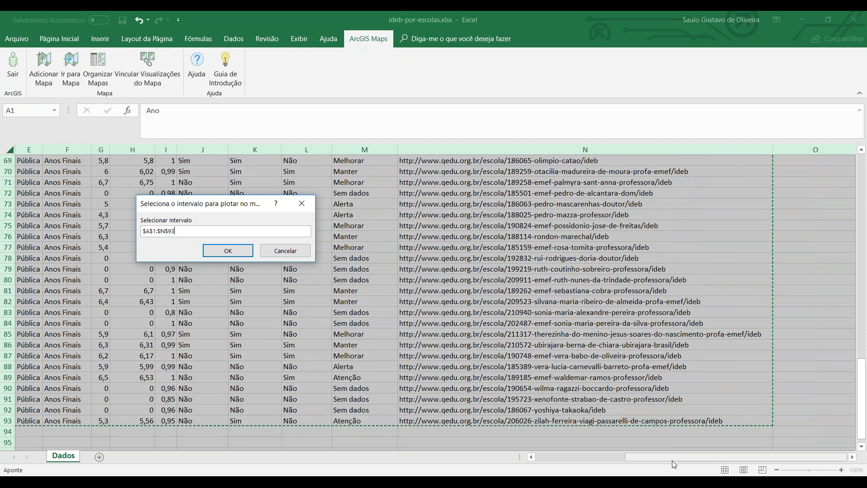
pyautogui.moveTo(671, 460); pyautogui.dragTo(573, 460)
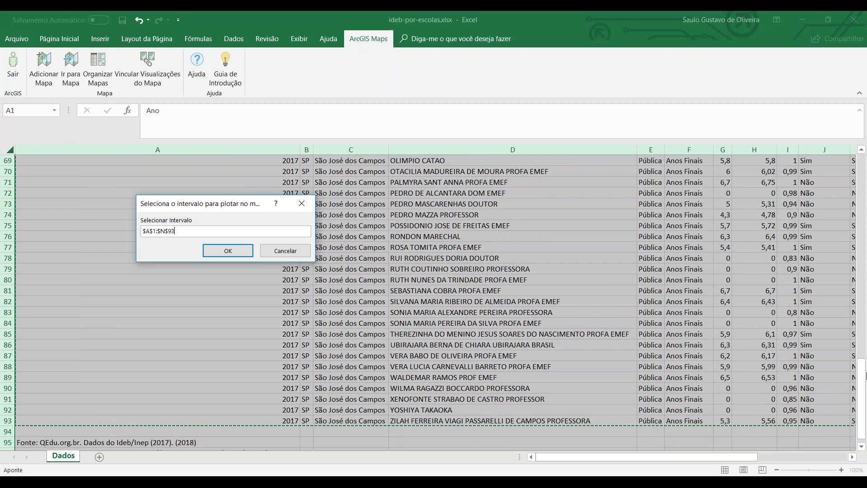
pyautogui.scroll(-1, 862, 414)
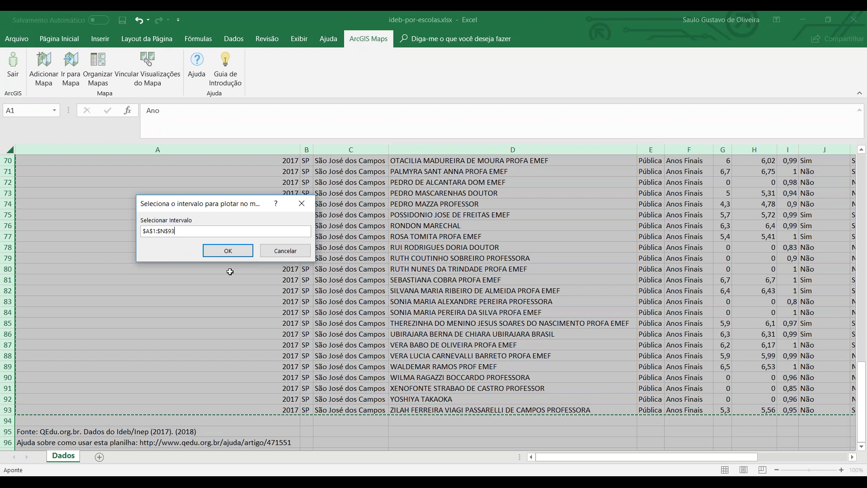
pyautogui.click(241, 253)
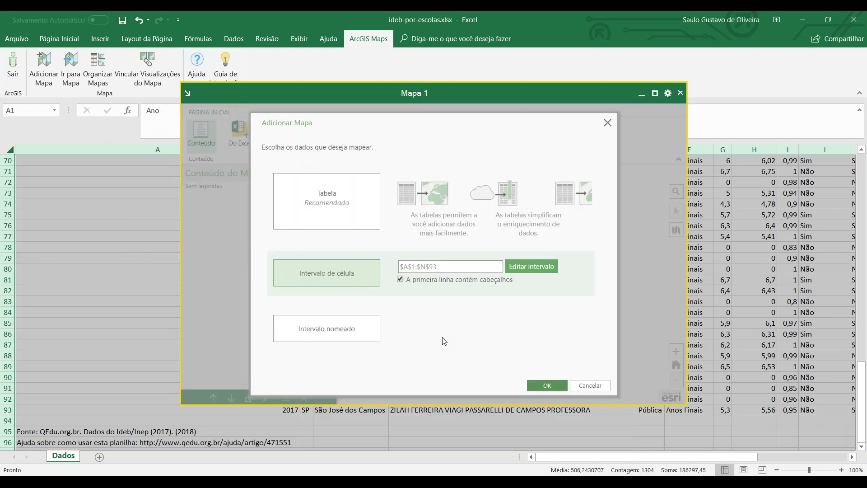
# Step: Accept the $A$1:$N$93 cell range and set the location format to addresses in one country, Brasil
pyautogui.click(541, 379)
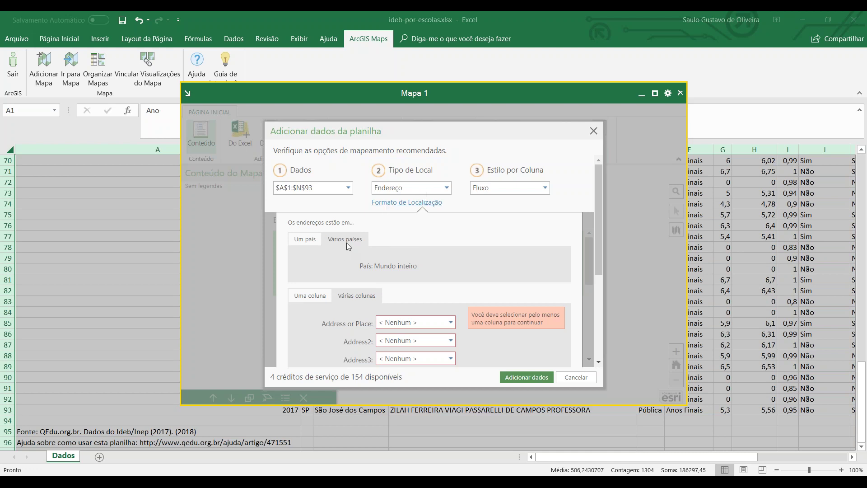
pyautogui.click(308, 243)
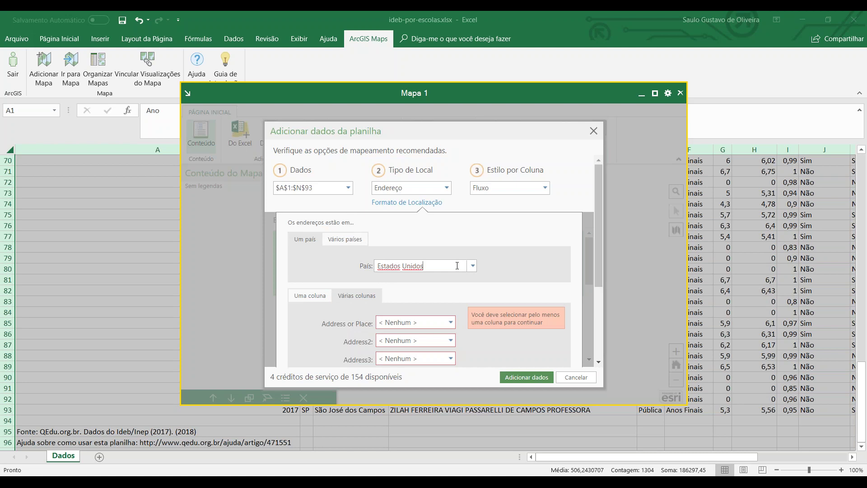
pyautogui.moveTo(464, 266); pyautogui.dragTo(321, 265)
pyautogui.write('brasil')
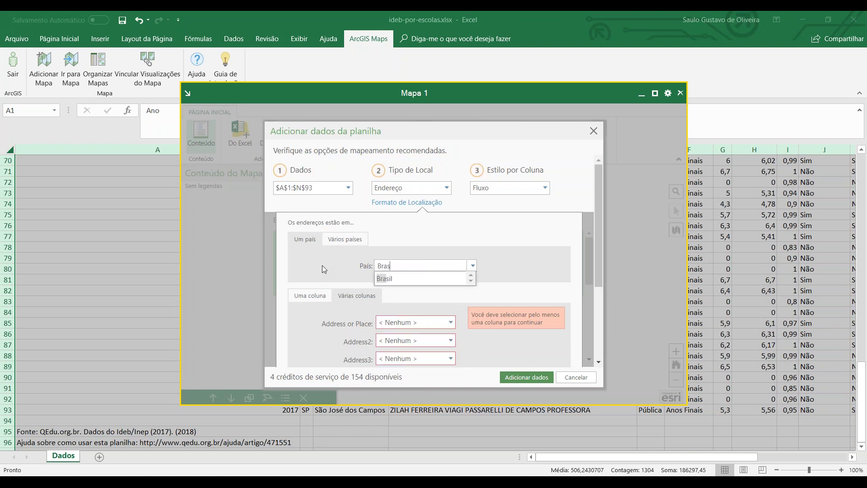
pyautogui.click(384, 278)
# Step: Assign Escola to Address or Place, Município to City and UF to State, and add the school data to the map
pyautogui.moveTo(597, 223); pyautogui.dragTo(597, 277)
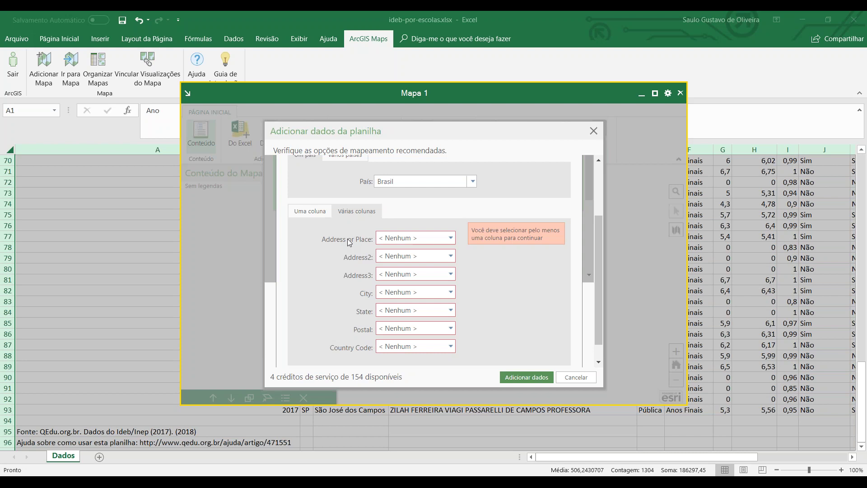
pyautogui.click(391, 241)
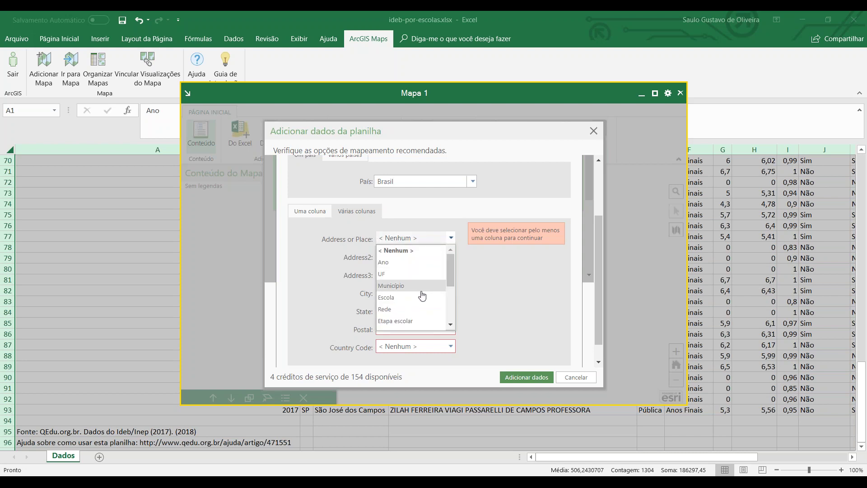
pyautogui.click(407, 297)
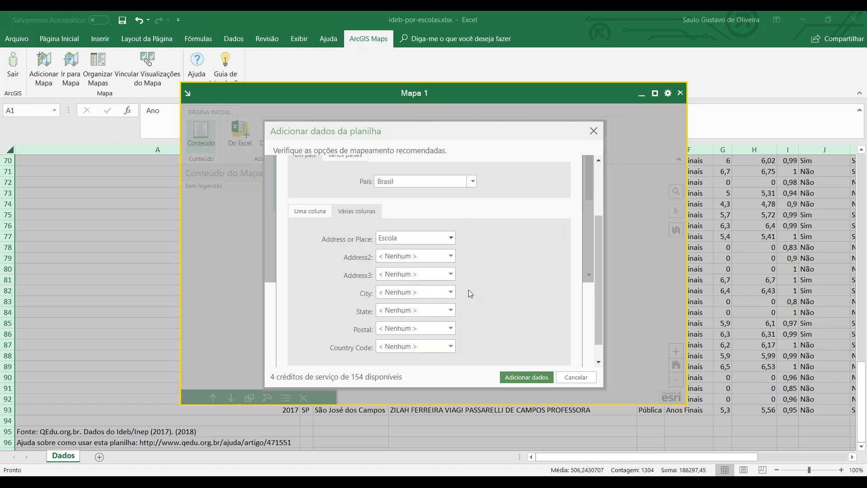
pyautogui.click(451, 294)
pyautogui.click(421, 342)
pyautogui.click(420, 311)
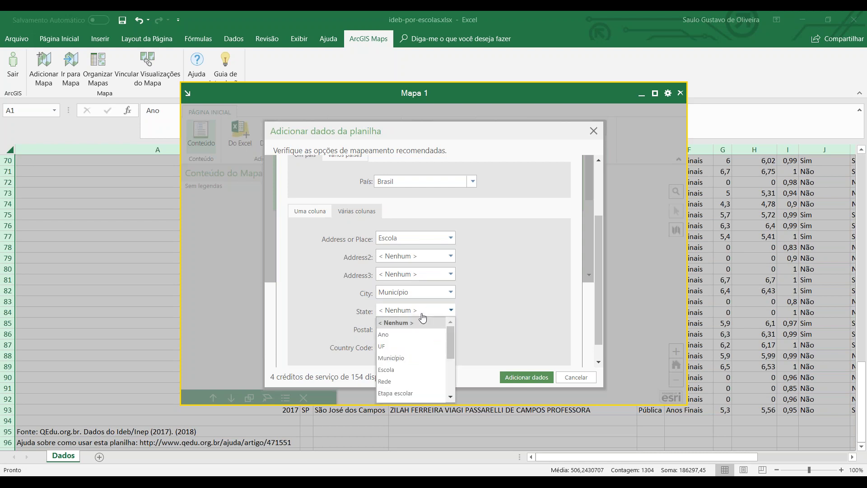
pyautogui.click(410, 351)
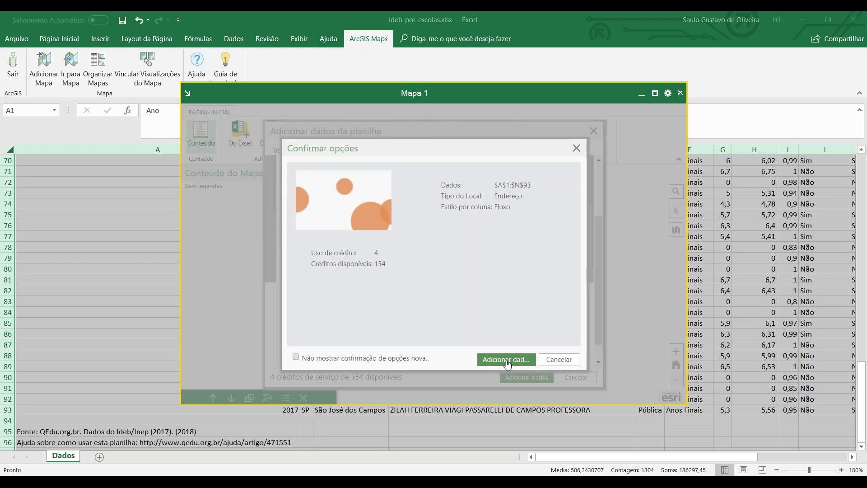
pyautogui.click(506, 360)
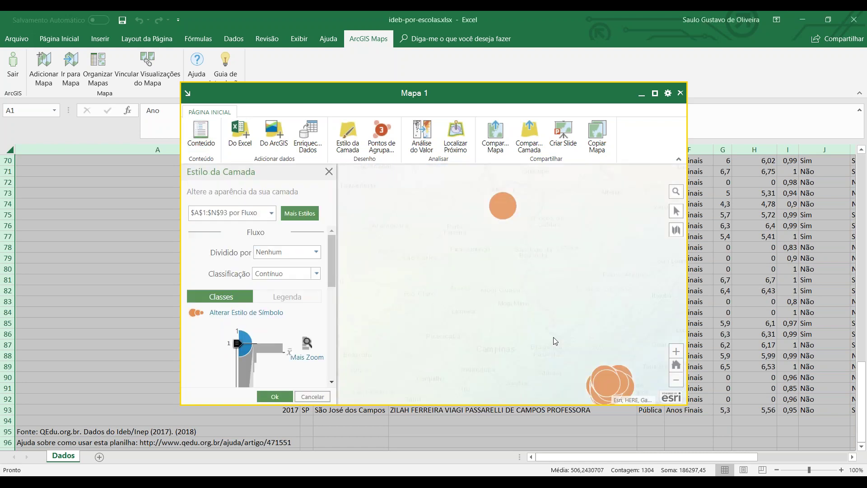
# Step: Examine the mapped schools around São José dos Campos and read through the attributes of the northernmost school point
pyautogui.scroll(4, 566, 347)
pyautogui.scroll(3, 579, 356)
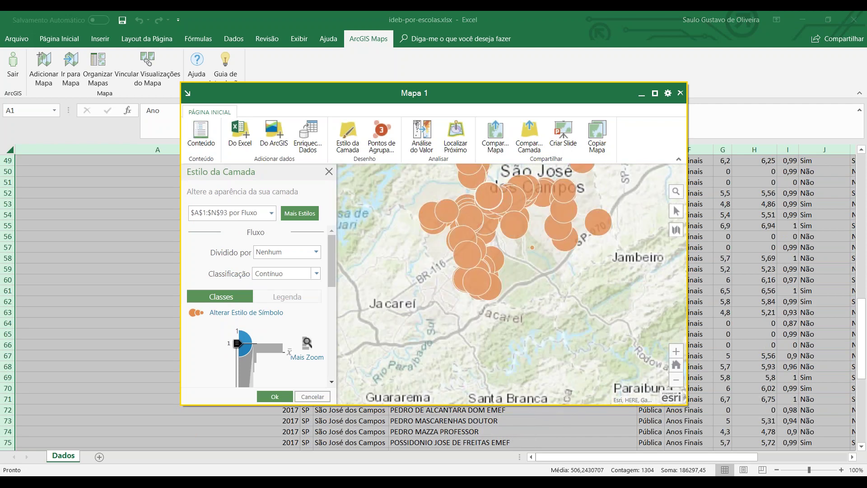
pyautogui.moveTo(588, 235); pyautogui.dragTo(629, 283)
pyautogui.moveTo(532, 261); pyautogui.dragTo(485, 261)
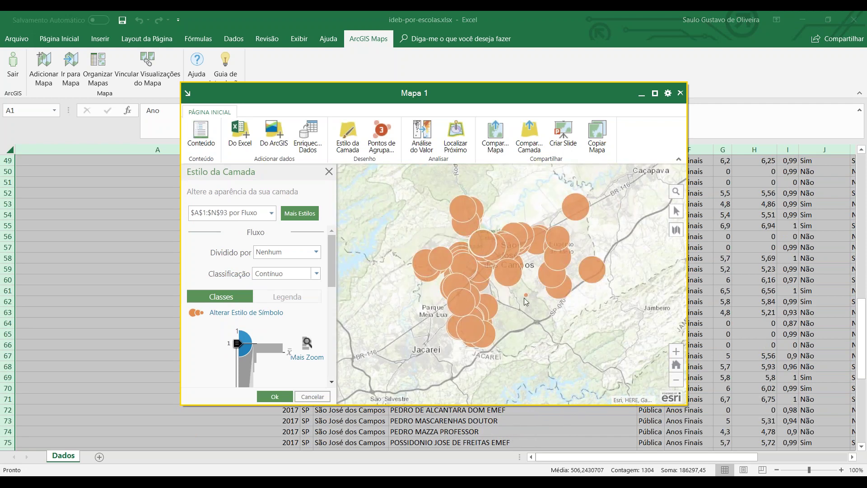
pyautogui.scroll(1, 523, 297)
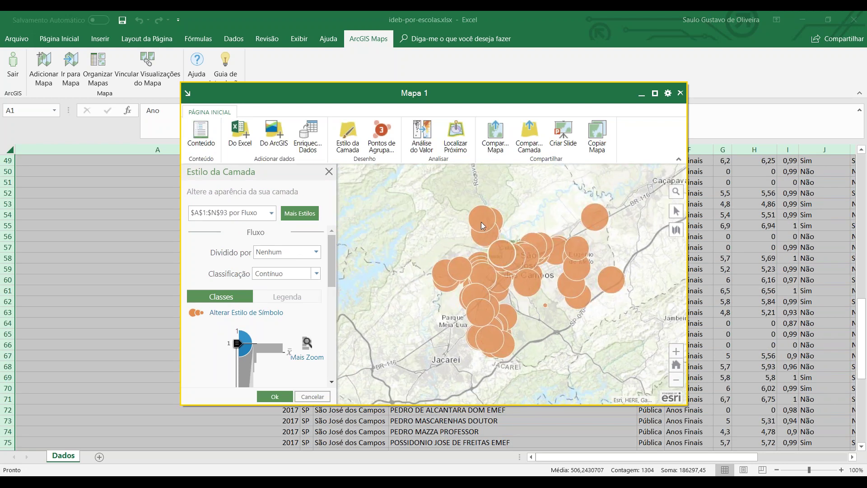
pyautogui.click(481, 221)
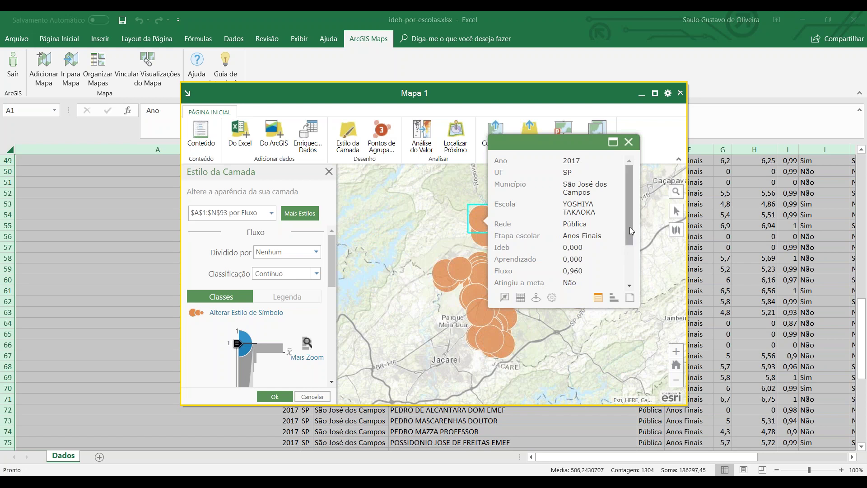
pyautogui.moveTo(630, 226); pyautogui.dragTo(627, 267)
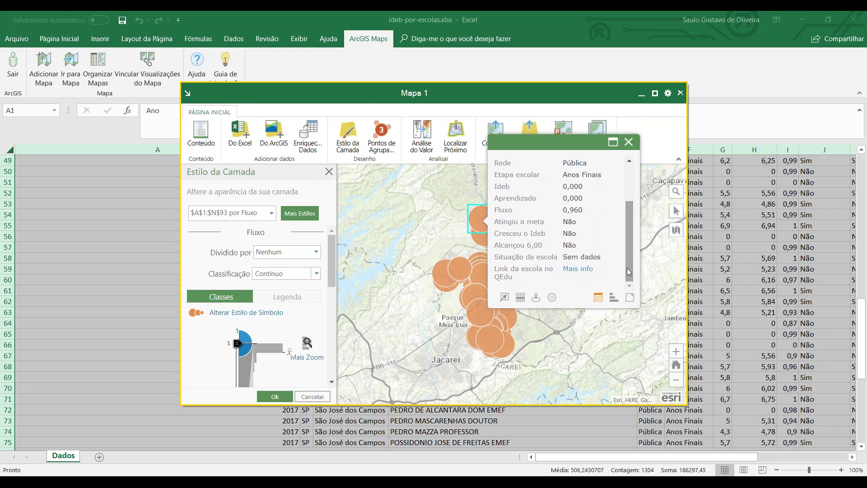
pyautogui.click(628, 142)
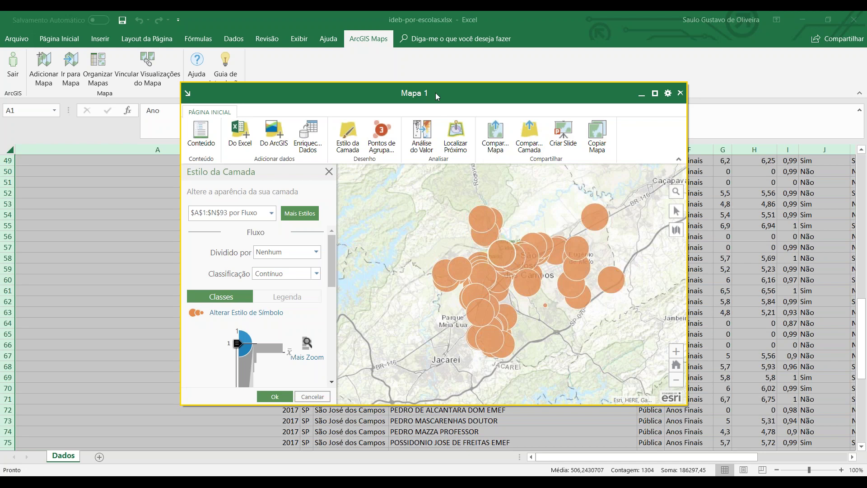
pyautogui.moveTo(435, 93); pyautogui.dragTo(436, 98)
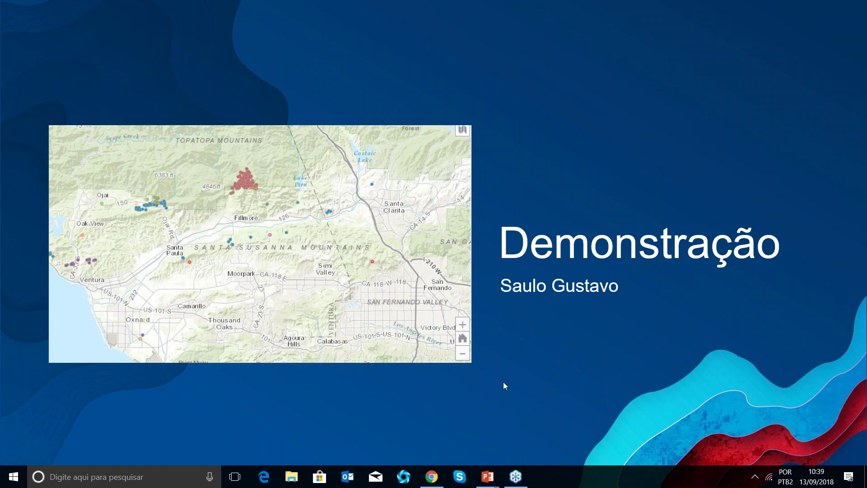
# Step: End the PowerPoint slide show and display slide 21, the closing Esri logo slide
pyautogui.press('Escape')
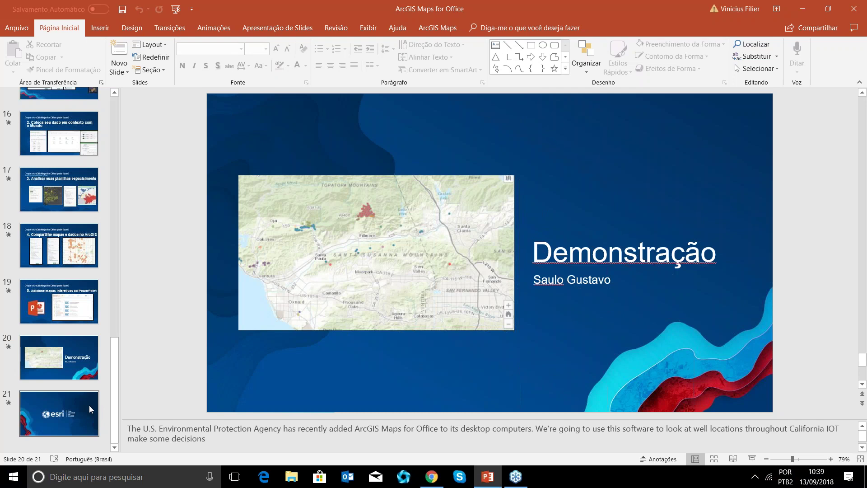
pyautogui.click(89, 405)
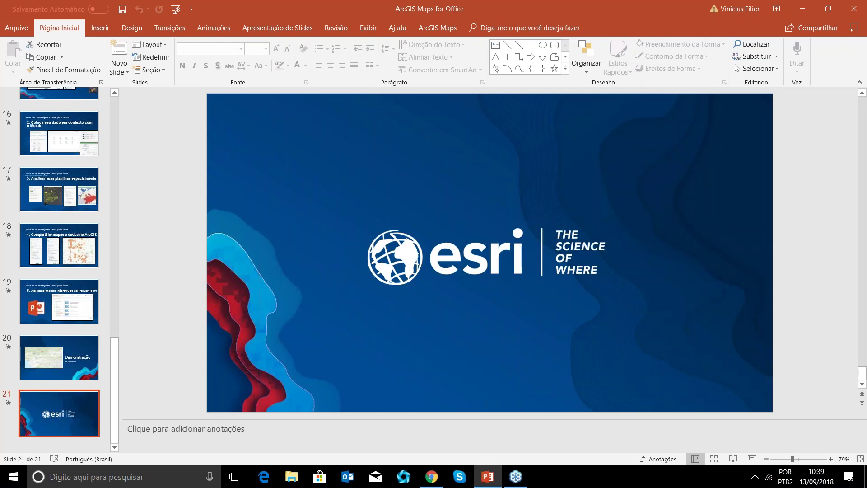
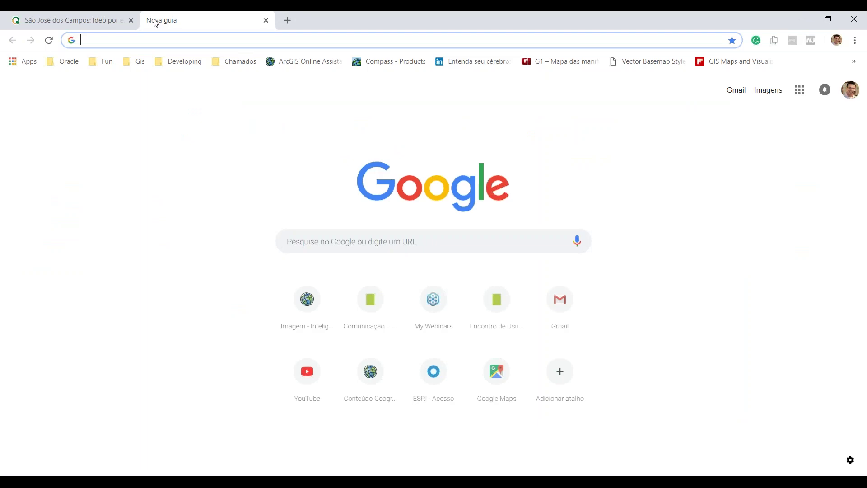
# Step: Search Google in Chrome for "arcgis maps for office download" and open Esri's ArcGIS Maps for Office page
pyautogui.write('arc')
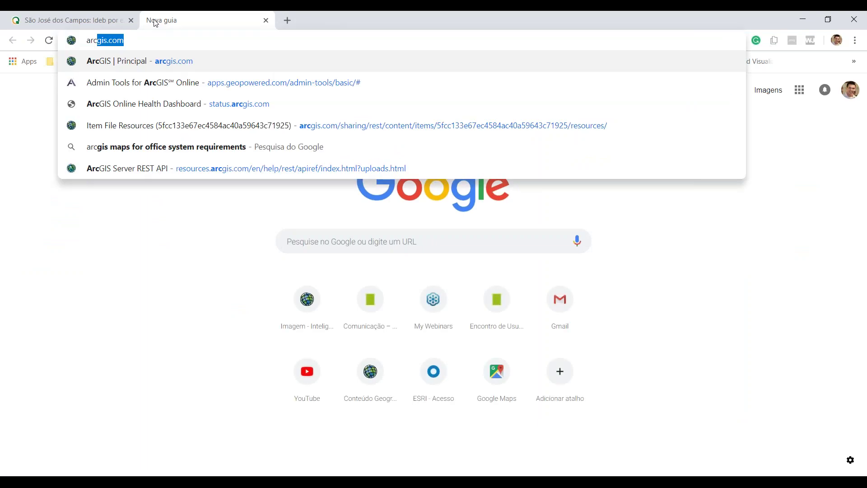
pyautogui.write('gis')
pyautogui.press('End')
pyautogui.press('BackSpace')
pyautogui.press('BackSpace')
pyautogui.press('BackSpace')
pyautogui.press('BackSpace')
pyautogui.press('BackSpace')
pyautogui.press('BackSpace')
pyautogui.press('BackSpace')
pyautogui.press('BackSpace')
pyautogui.press('BackSpace')
pyautogui.press('BackSpace')
pyautogui.press('BackSpace')
pyautogui.press('BackSpace')
pyautogui.press('BackSpace')
pyautogui.press('BackSpace')
pyautogui.press('BackSpace')
pyautogui.press('BackSpace')
pyautogui.press('BackSpace')
pyautogui.press('BackSpace')
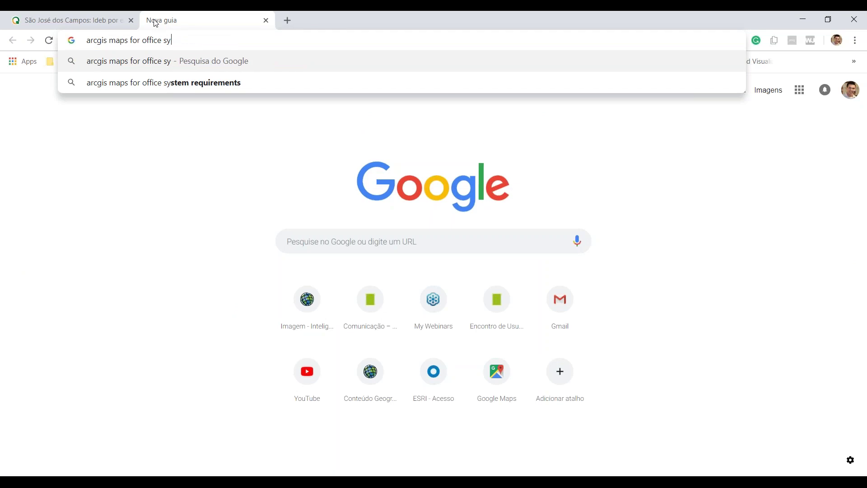
pyautogui.write('download')
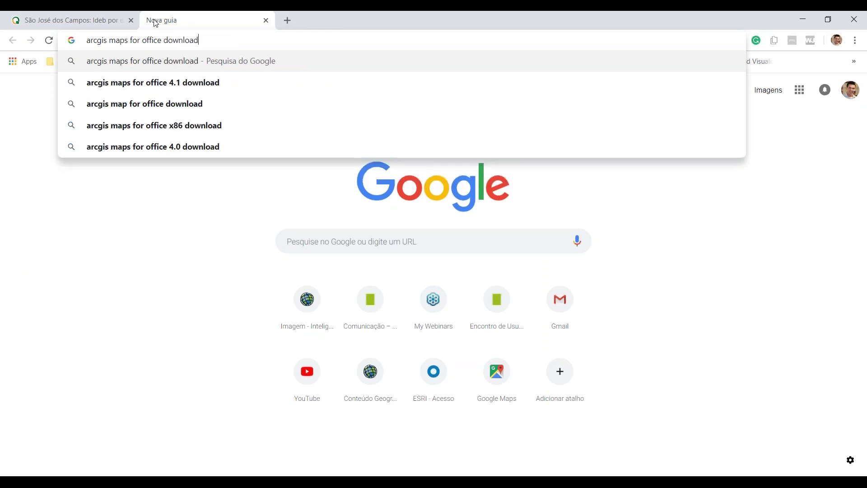
pyautogui.press('Return')
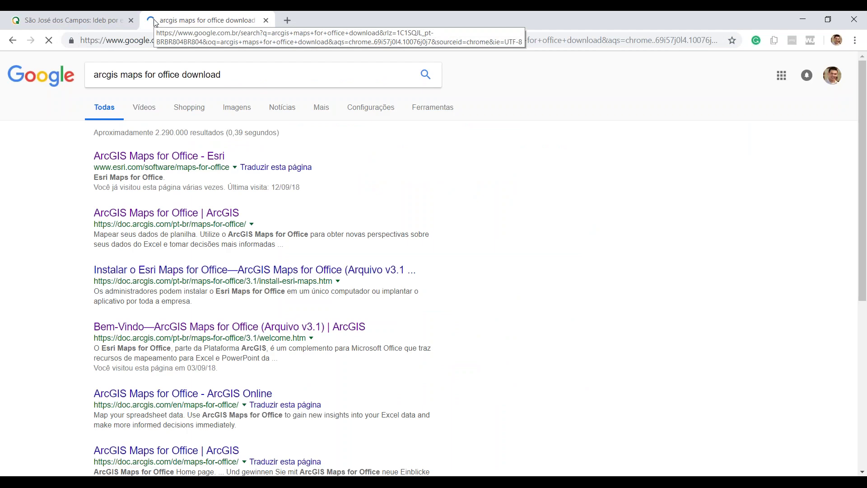
pyautogui.click(275, 167)
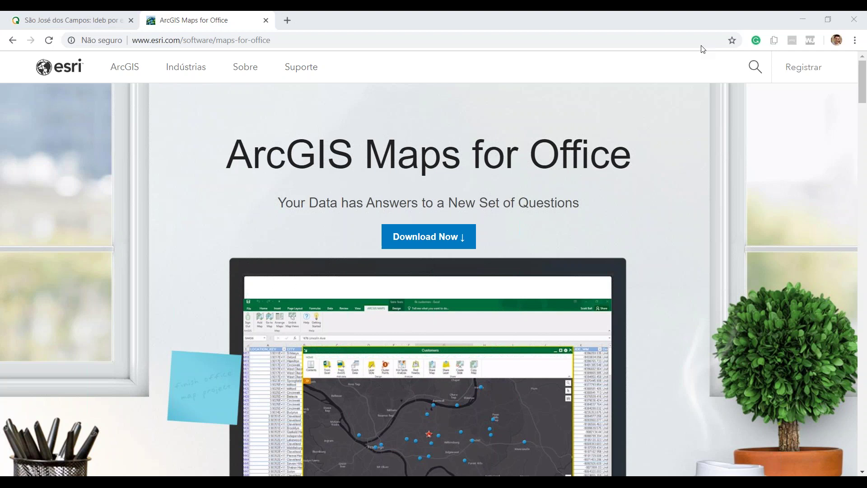
# Step: Look through Esri's products overview page and return to the ArcGIS Maps for Office page
pyautogui.click(130, 80)
pyautogui.click(297, 134)
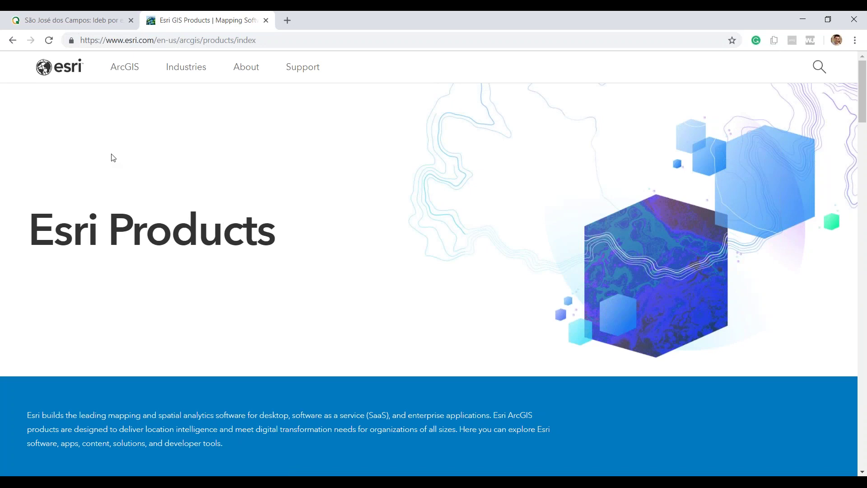
pyautogui.scroll(-3, 113, 157)
pyautogui.scroll(-10, 208, 63)
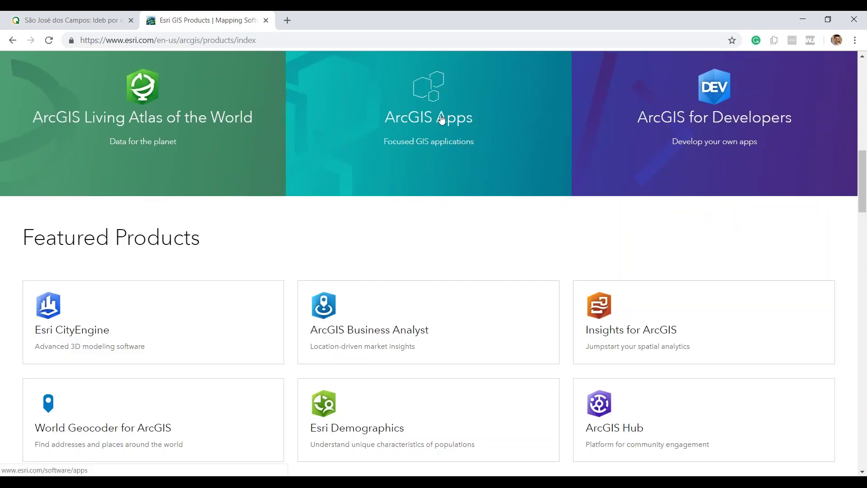
pyautogui.click(13, 40)
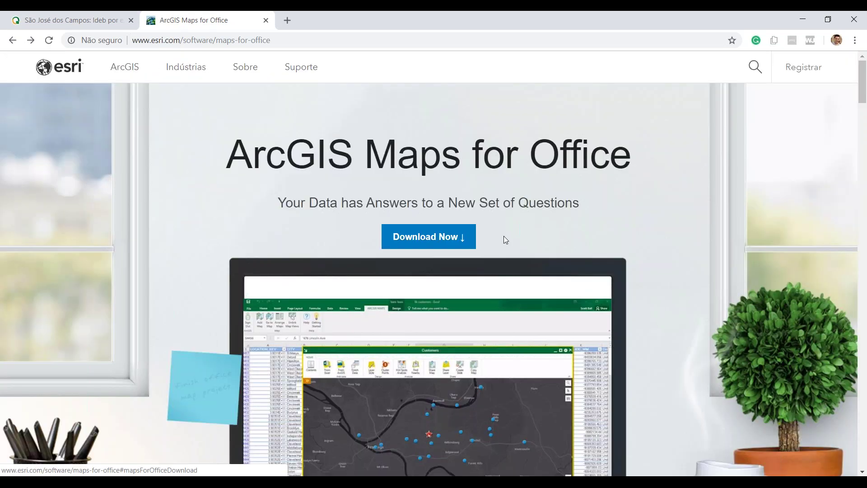
# Step: Go to the page's Download section and check the Office bit versions offered for installation
pyautogui.scroll(-15, 505, 239)
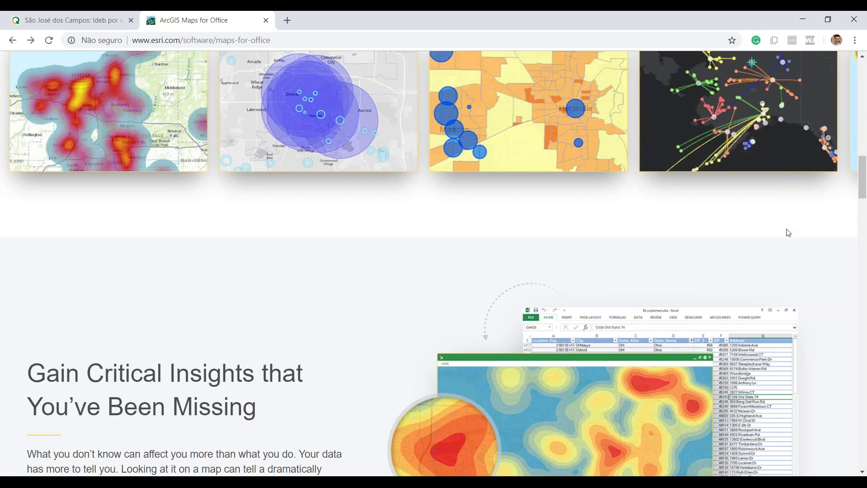
pyautogui.scroll(-20, 767, 235)
pyautogui.click(448, 364)
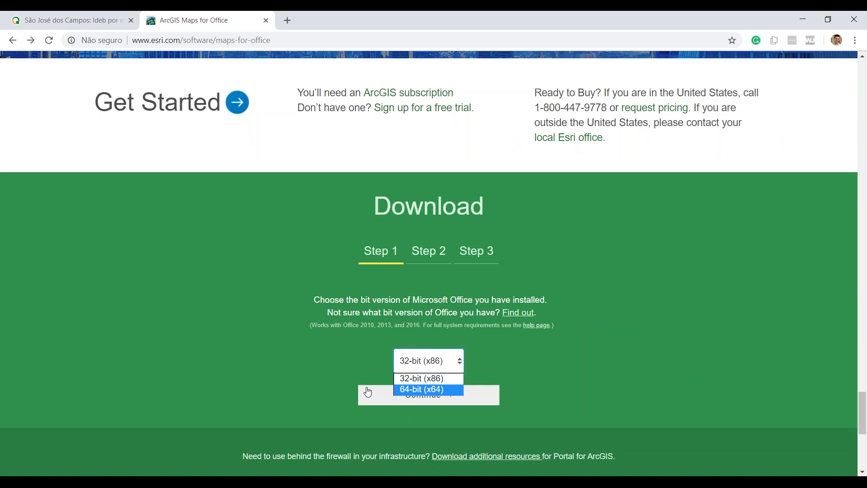
pyautogui.click(364, 347)
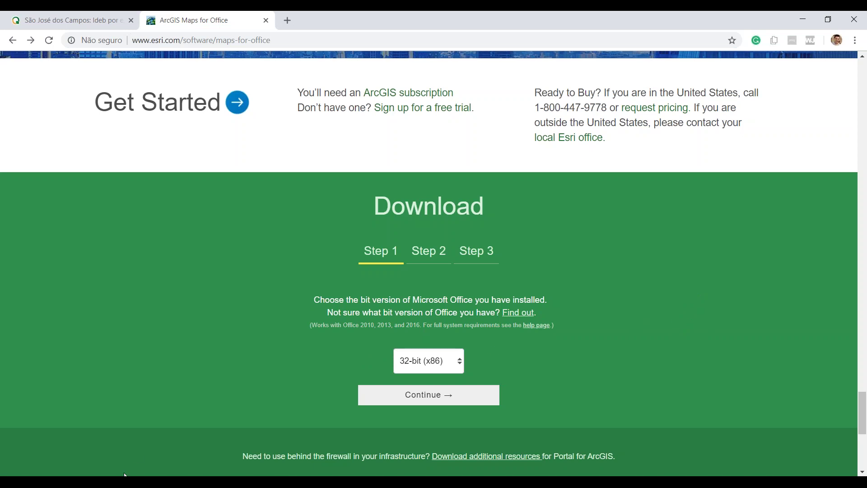
# Step: Bring up the Lojas ACME.xlsx workbook in Excel and return to the download page in Chrome
pyautogui.moveTo(124, 479)
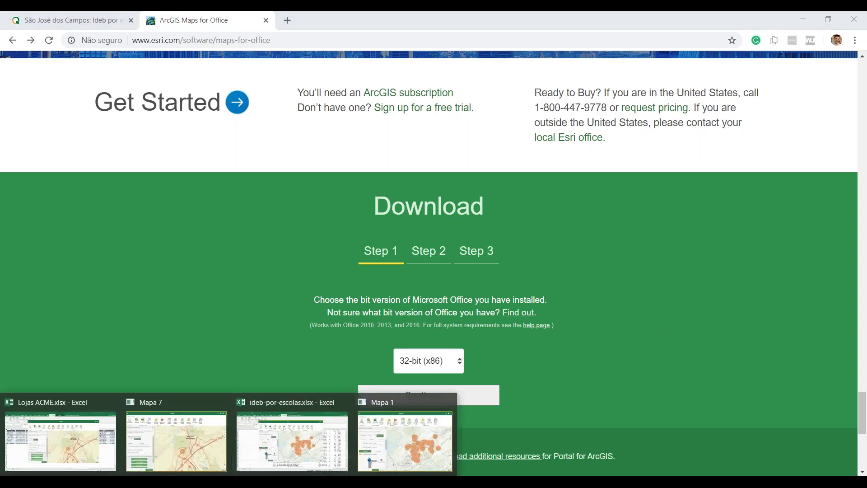
pyautogui.click(79, 402)
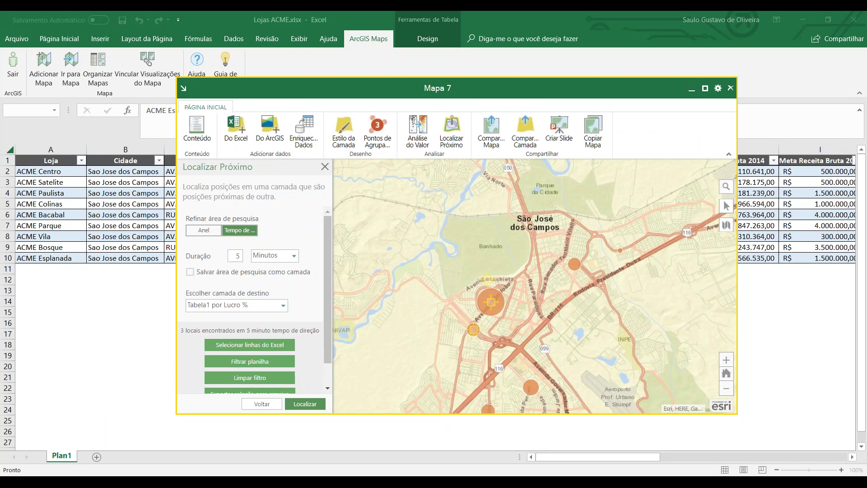
pyautogui.click(128, 482)
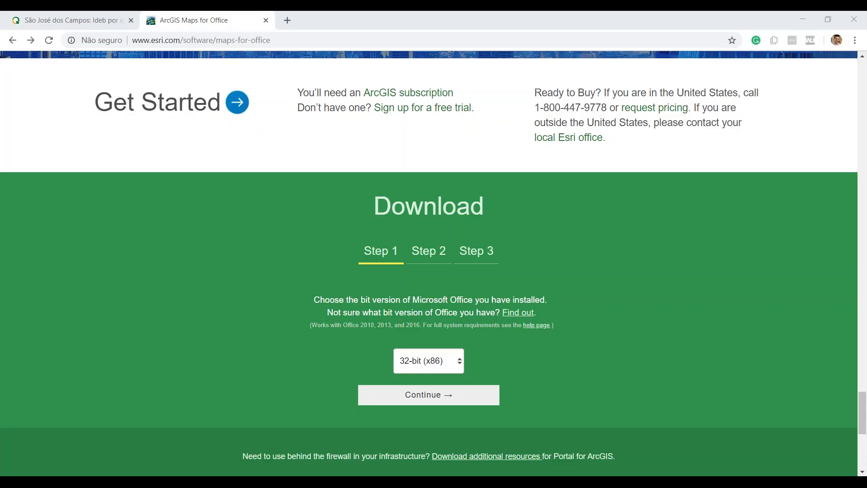
# Step: Copy the web address of the ArcGIS Maps for Office page and dismiss the address suggestions
pyautogui.click(224, 37)
pyautogui.rightClick(224, 36)
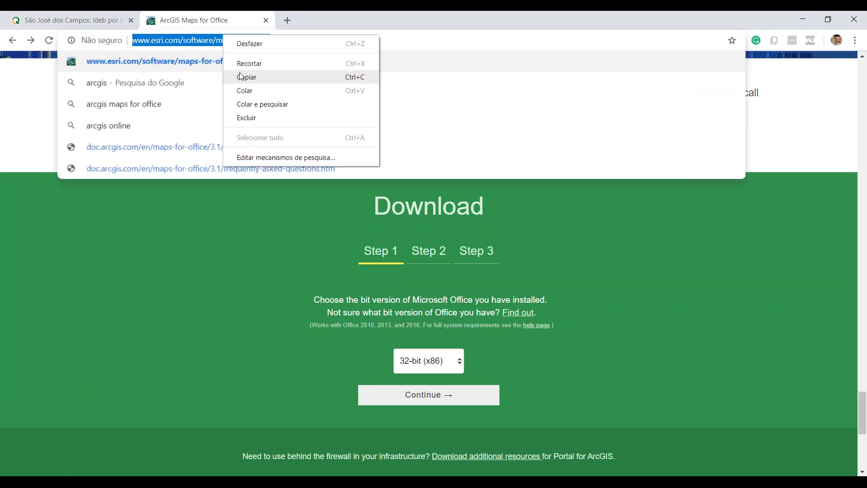
pyautogui.click(243, 82)
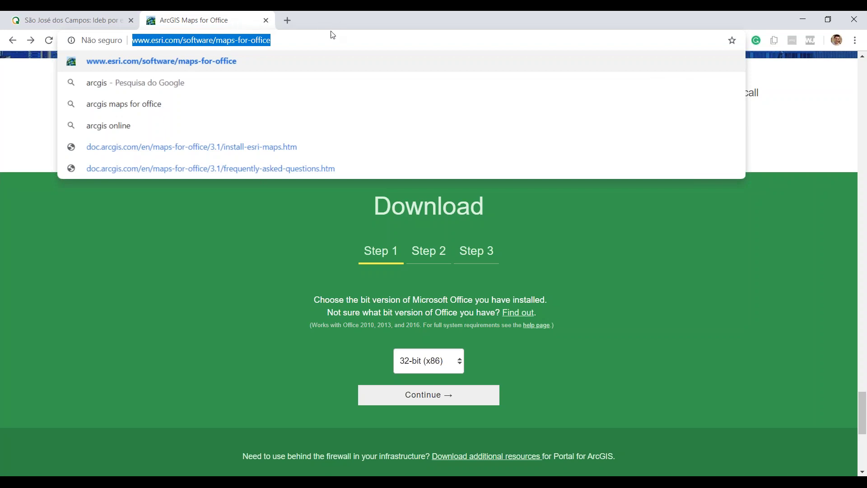
pyautogui.click(322, 41)
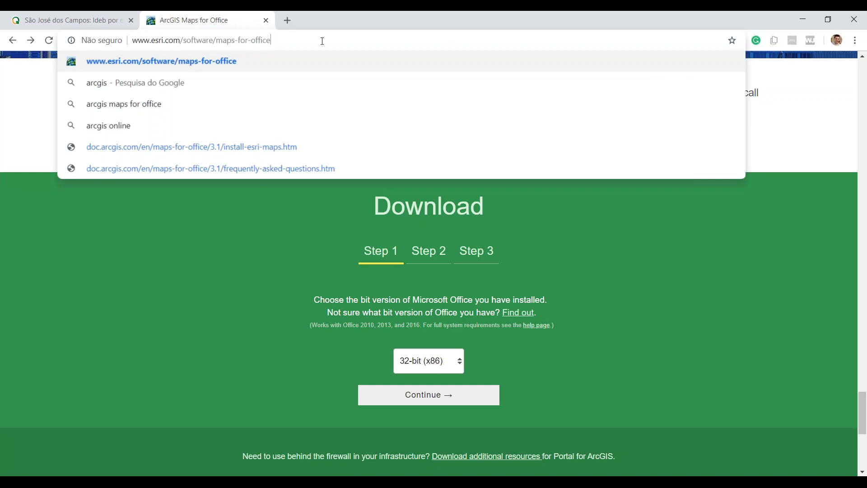
pyautogui.click(221, 271)
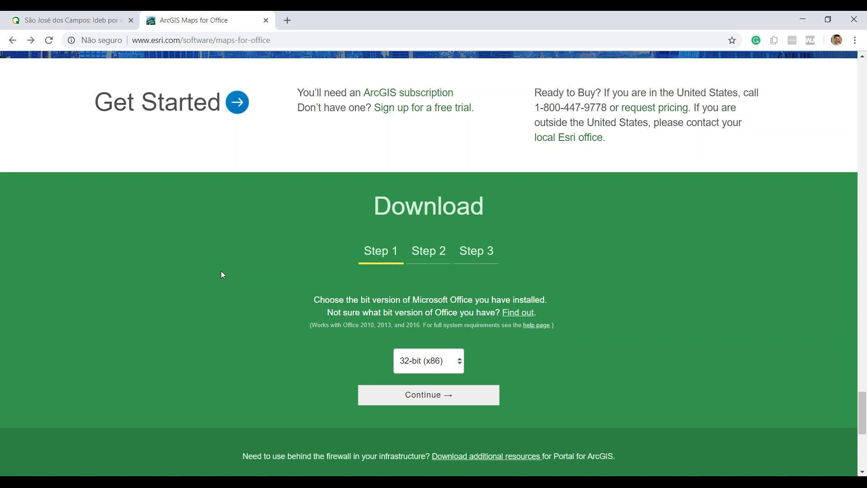
# Step: Switch to Excel and bring up the Mapa 7 window of the Lojas ACME.xlsx workbook
pyautogui.click(93, 466)
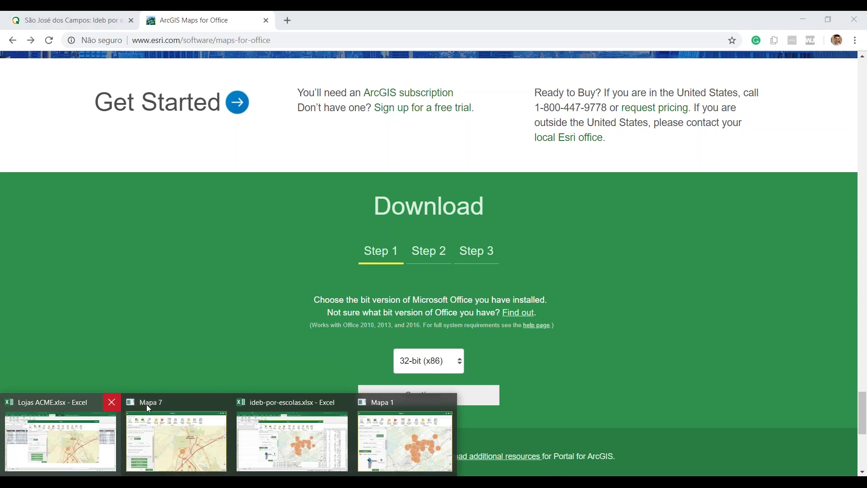
pyautogui.moveTo(174, 404)
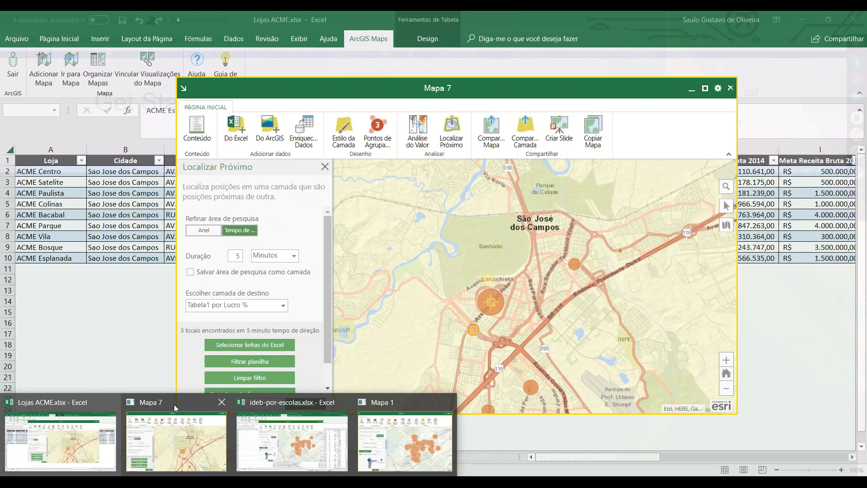
pyautogui.click(174, 405)
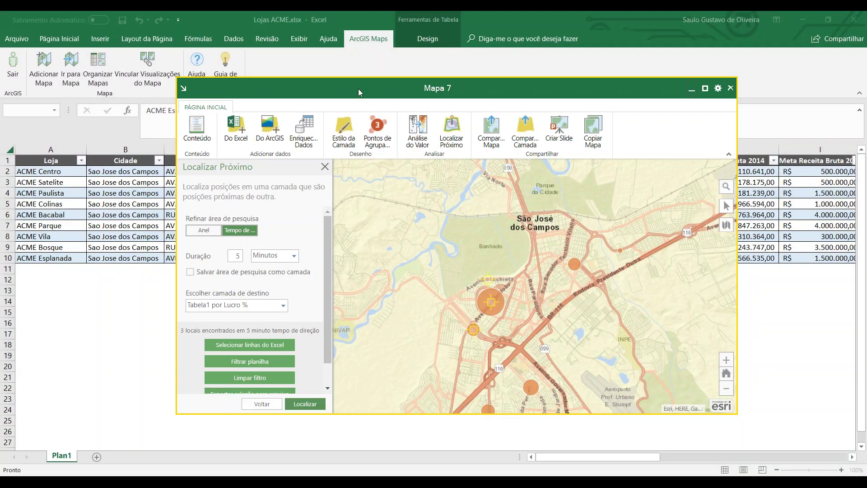